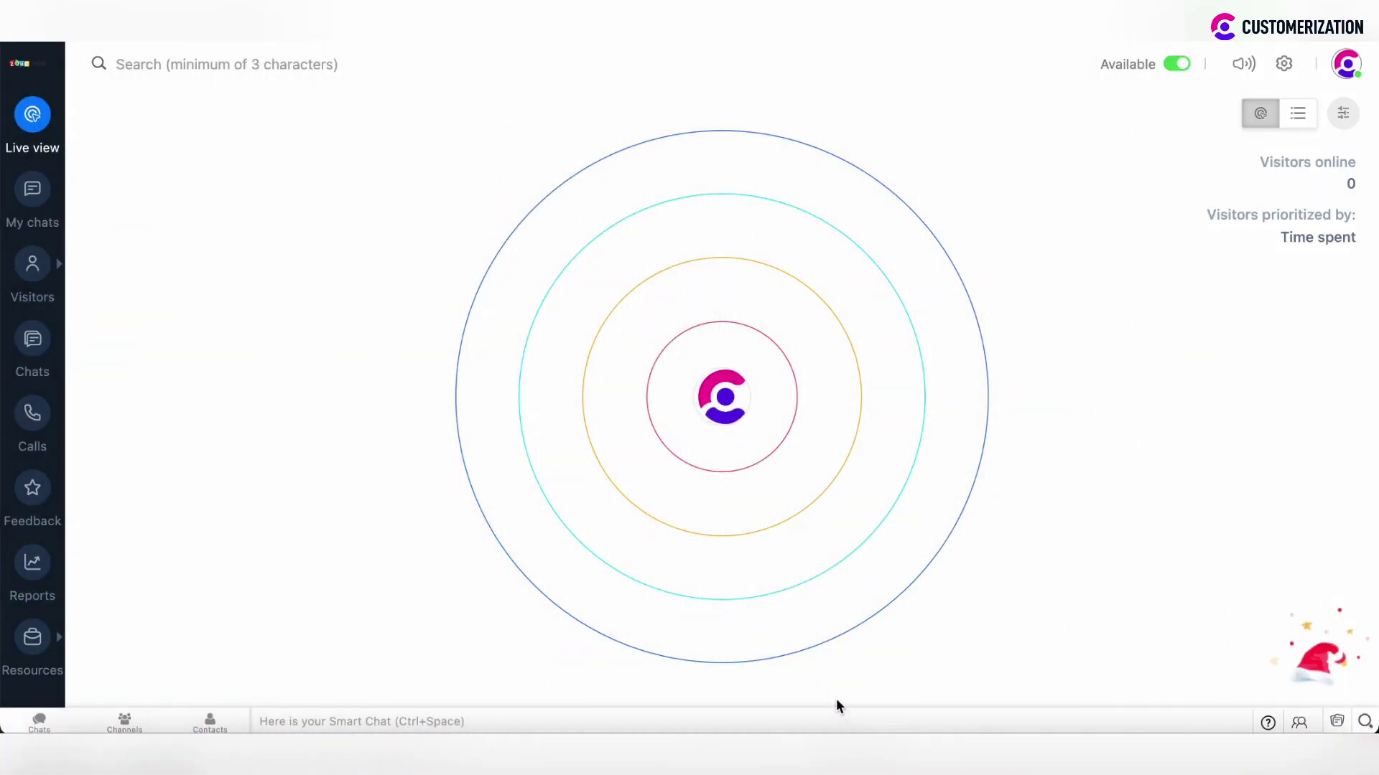
# - Go to Settings > Brands and open the democustomerization brand
pyautogui.click(1283, 64)
pyautogui.click(327, 385)
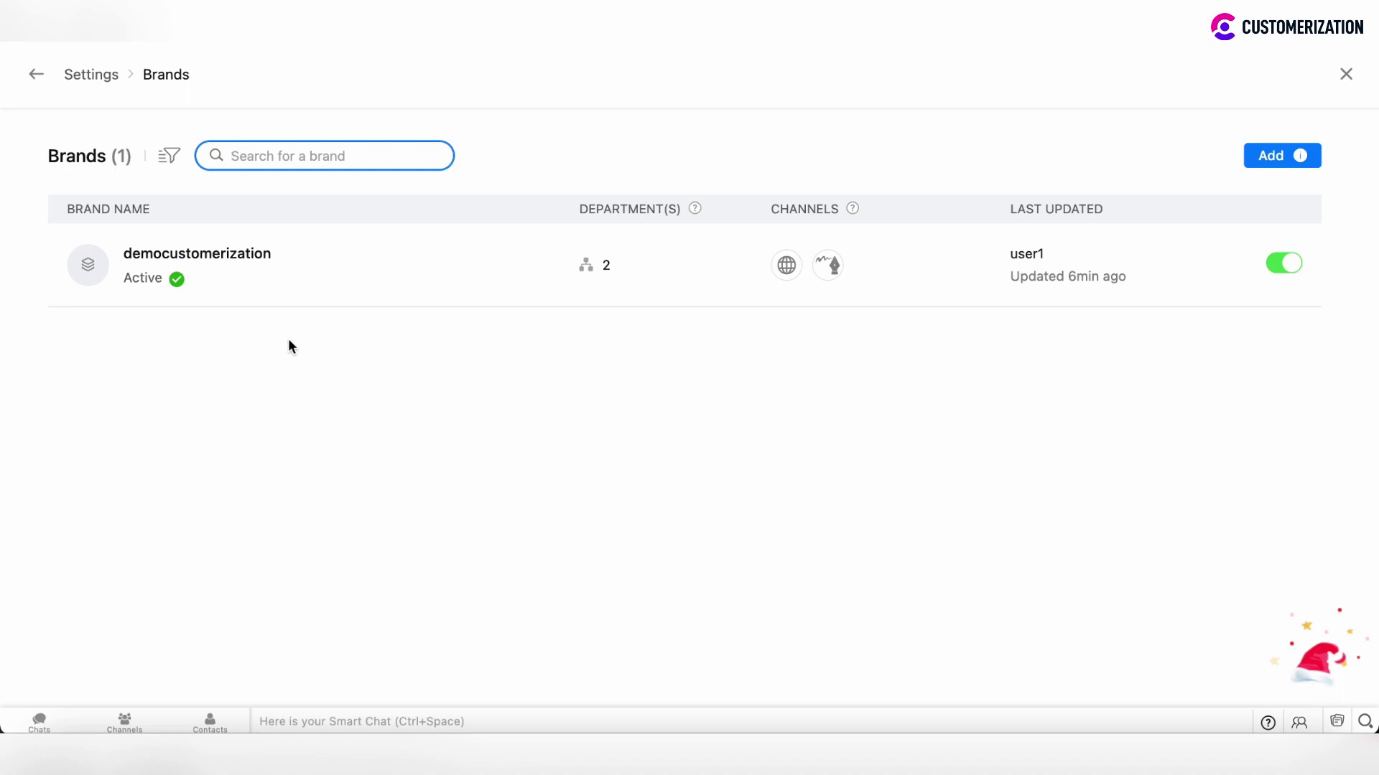
pyautogui.click(214, 278)
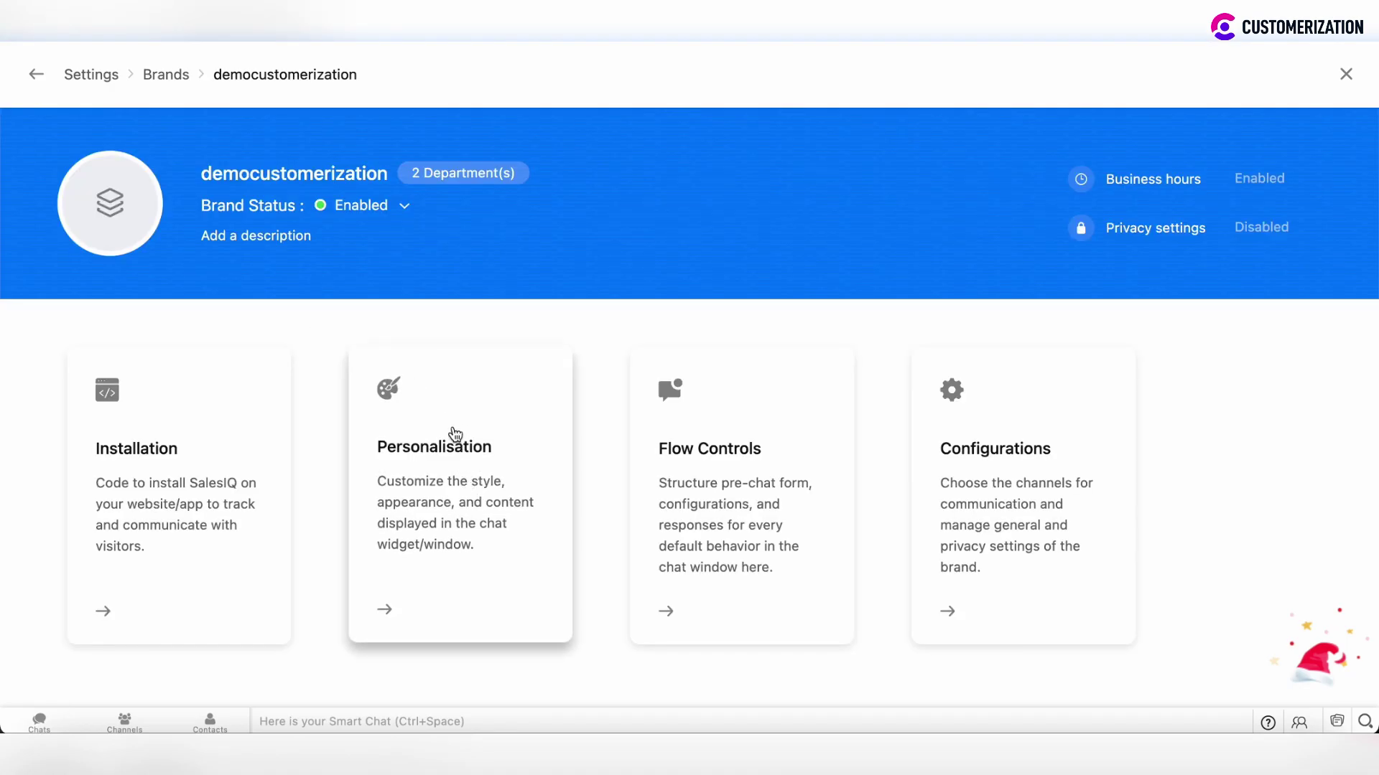
# - Open the democustomerization brand's Personalisation settings to see the Float sticker options
pyautogui.click(462, 502)
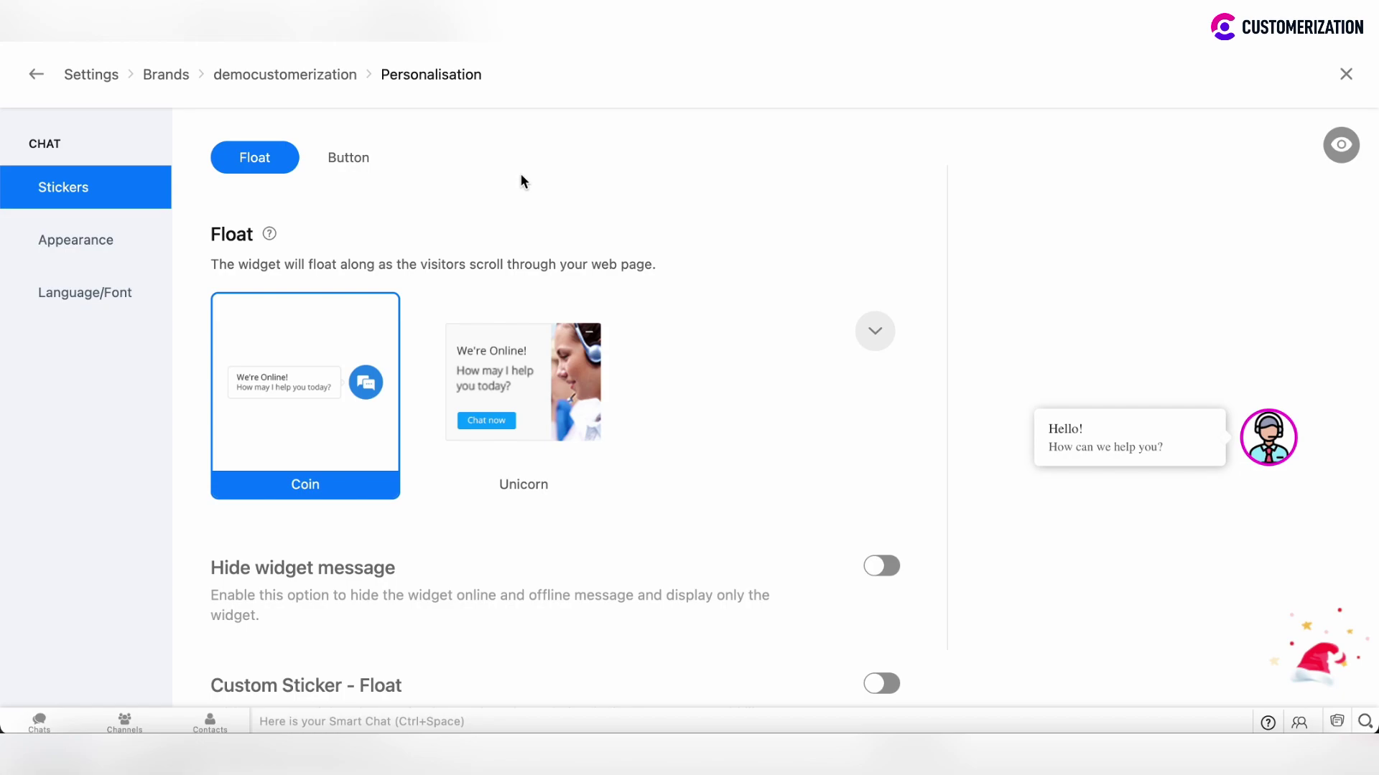
pyautogui.click(362, 159)
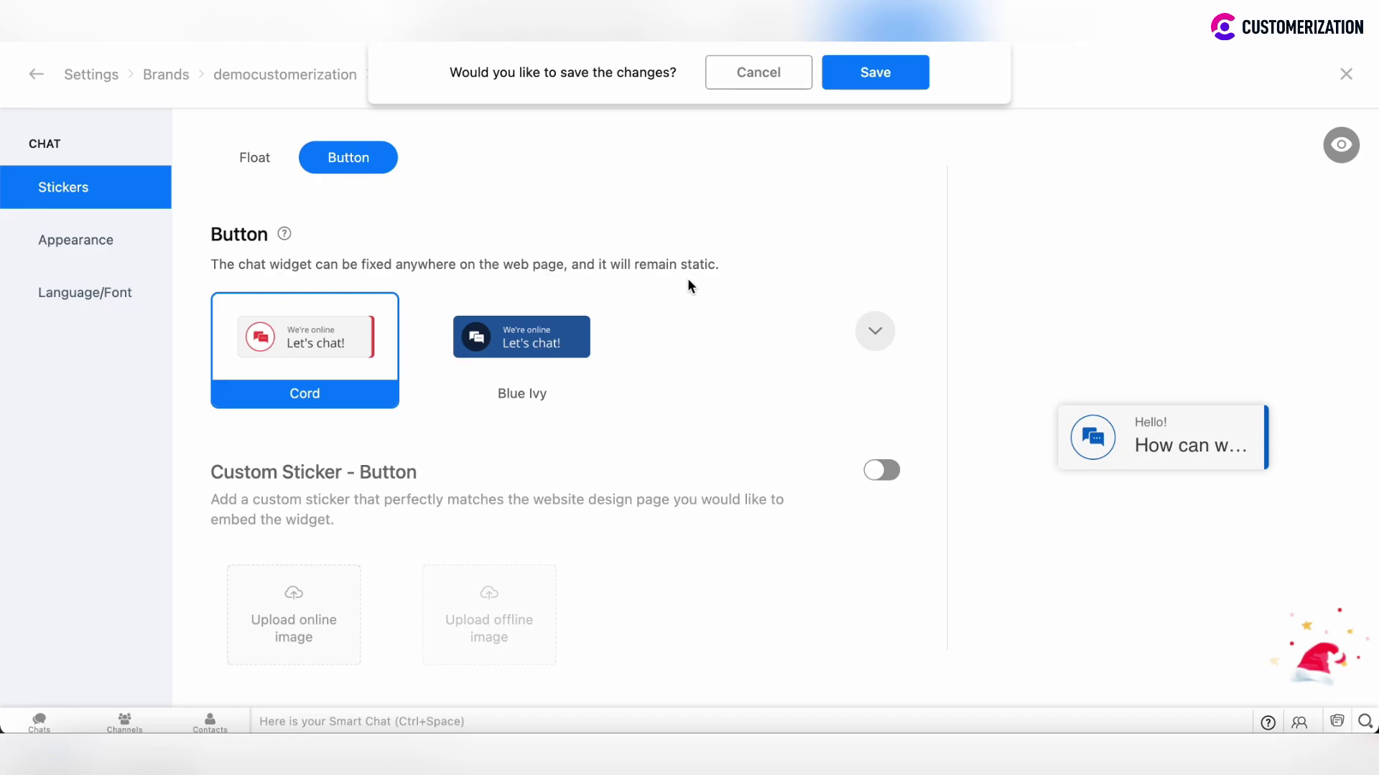
pyautogui.click(760, 81)
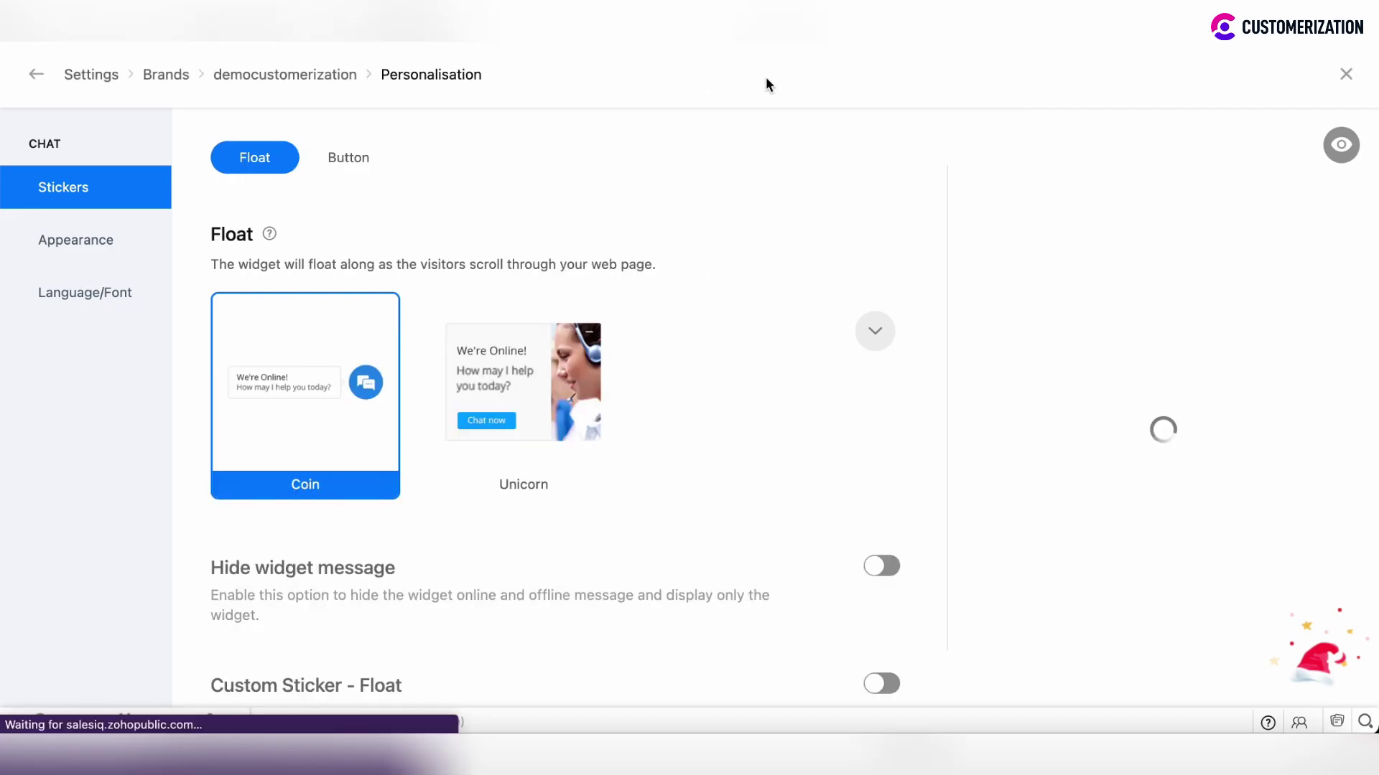
pyautogui.scroll(-2, 694, 313)
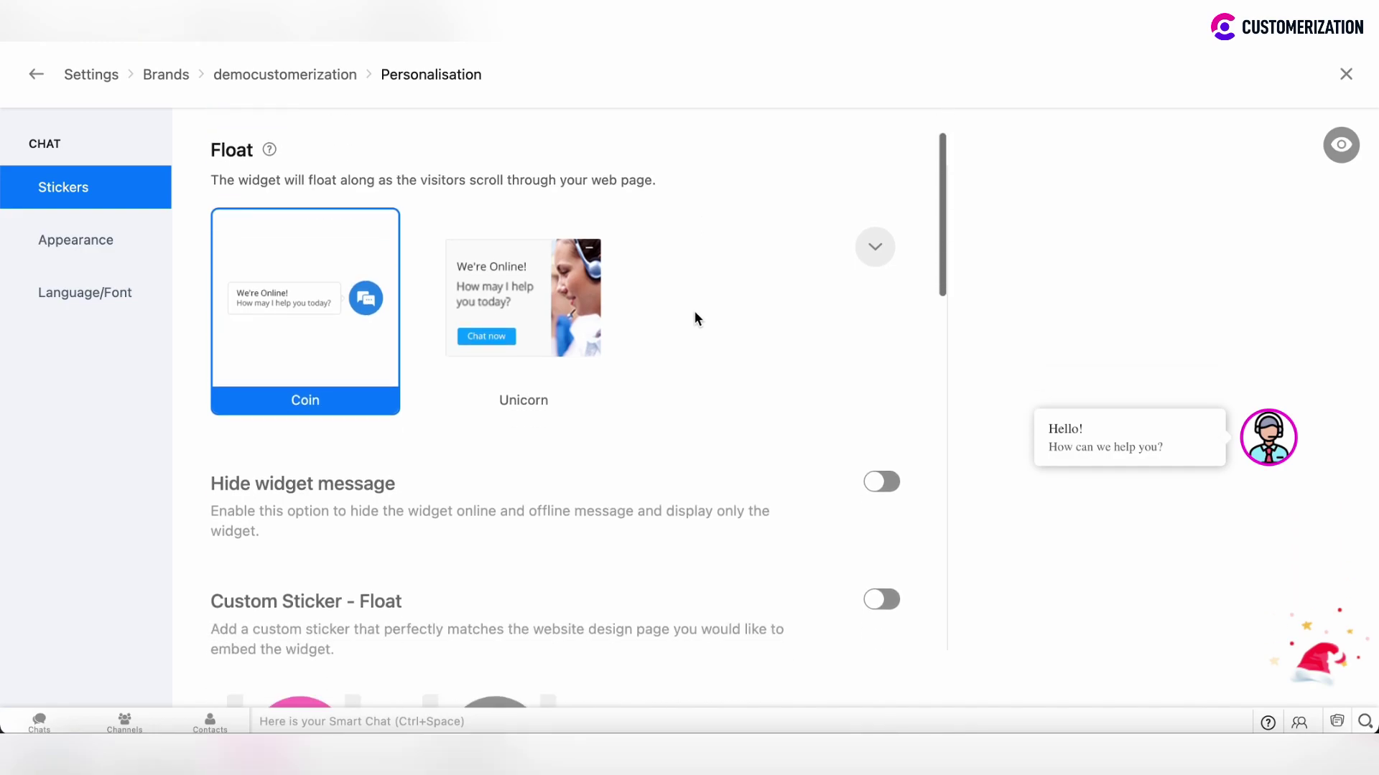
pyautogui.click(529, 307)
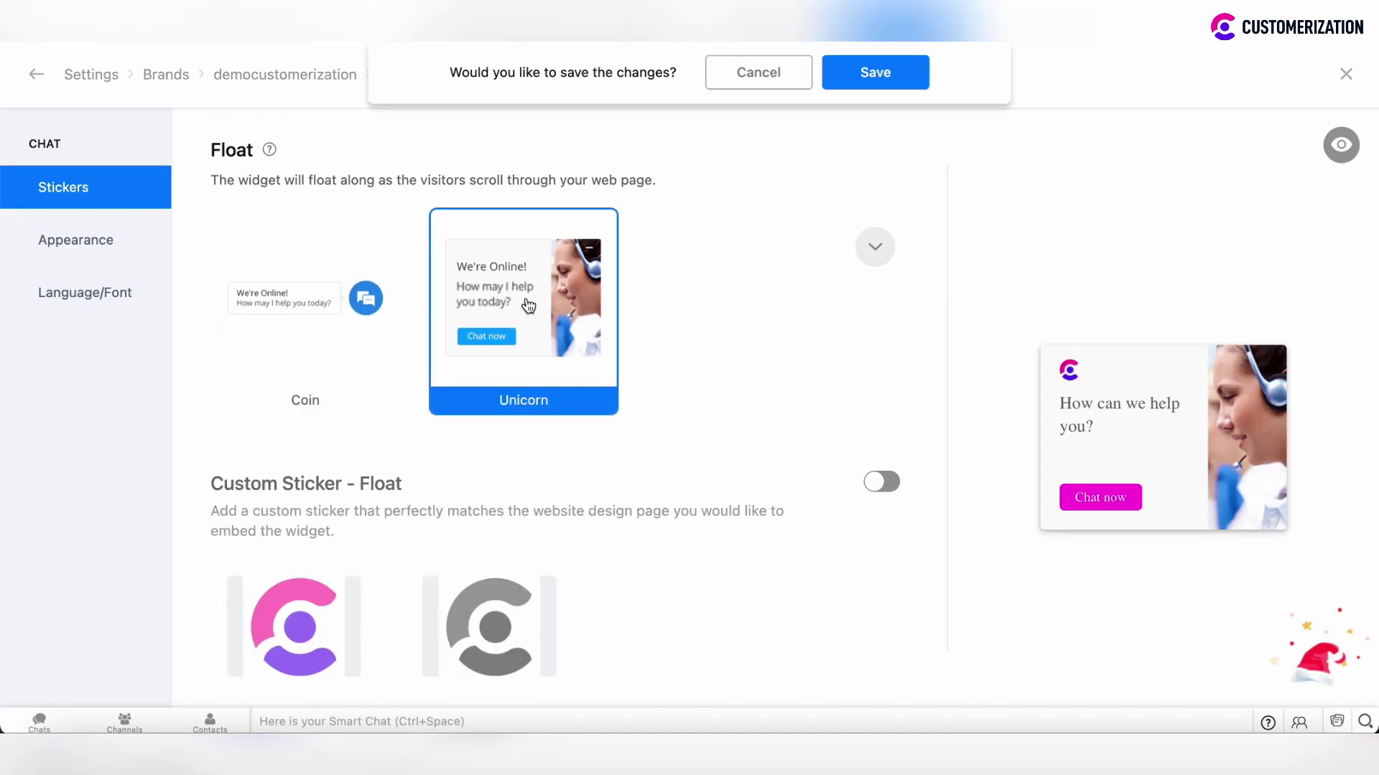
pyautogui.click(316, 286)
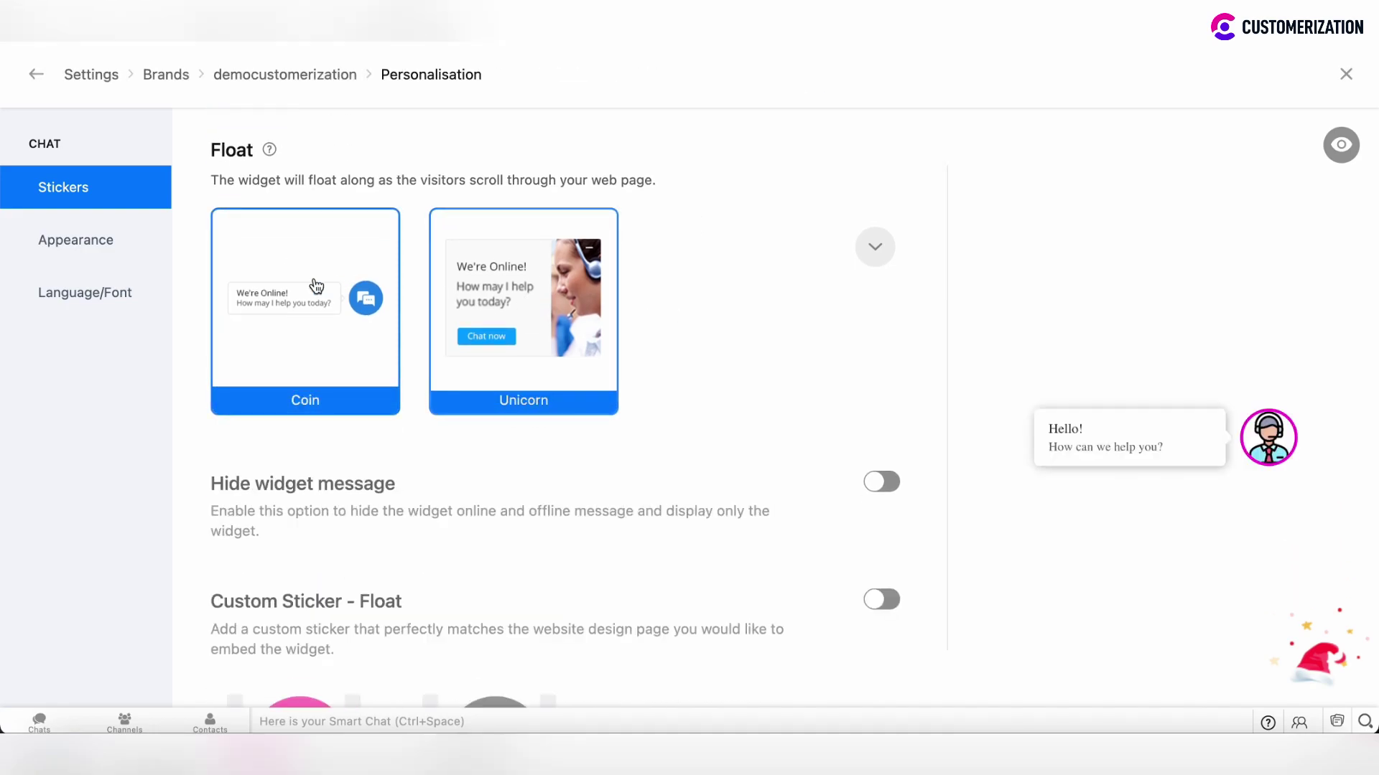
pyautogui.click(494, 300)
pyautogui.click(762, 72)
pyautogui.scroll(-5, 765, 388)
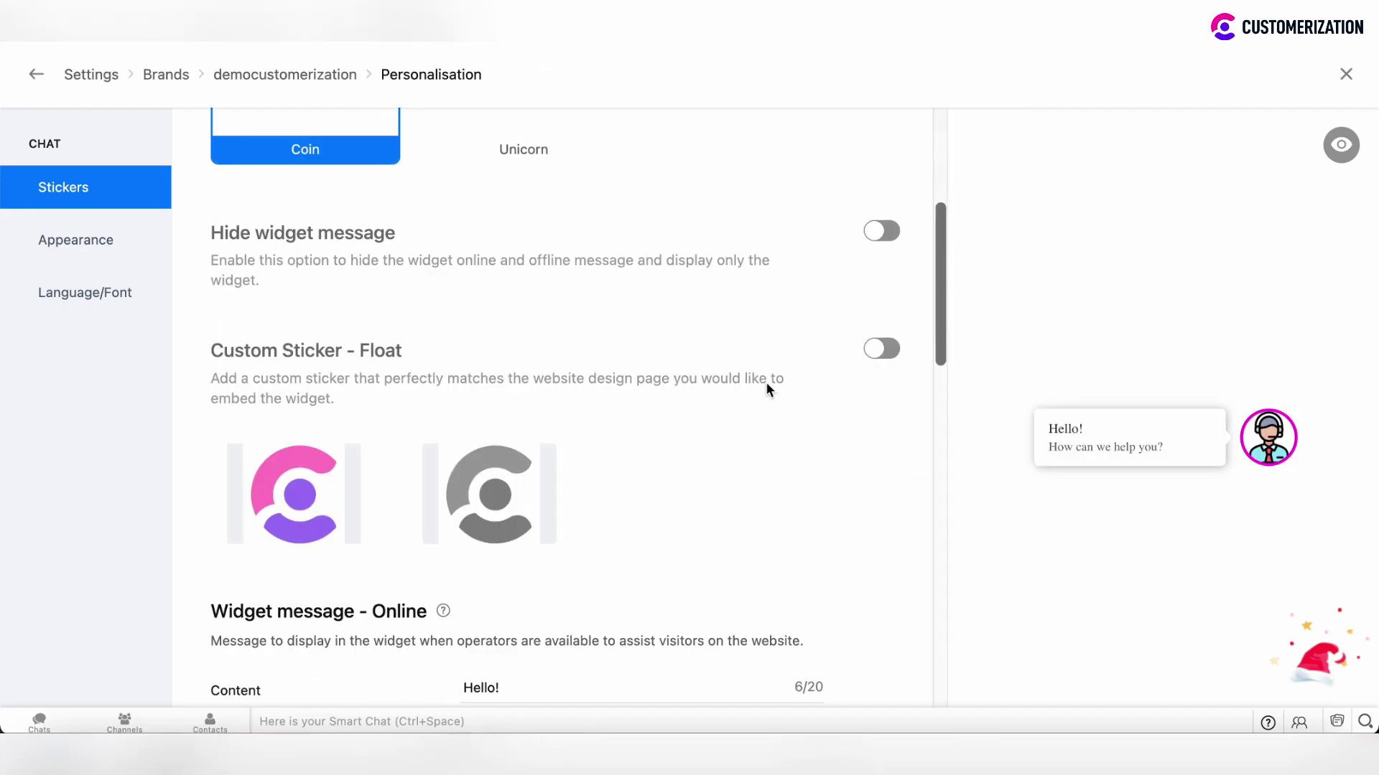
pyautogui.click(882, 231)
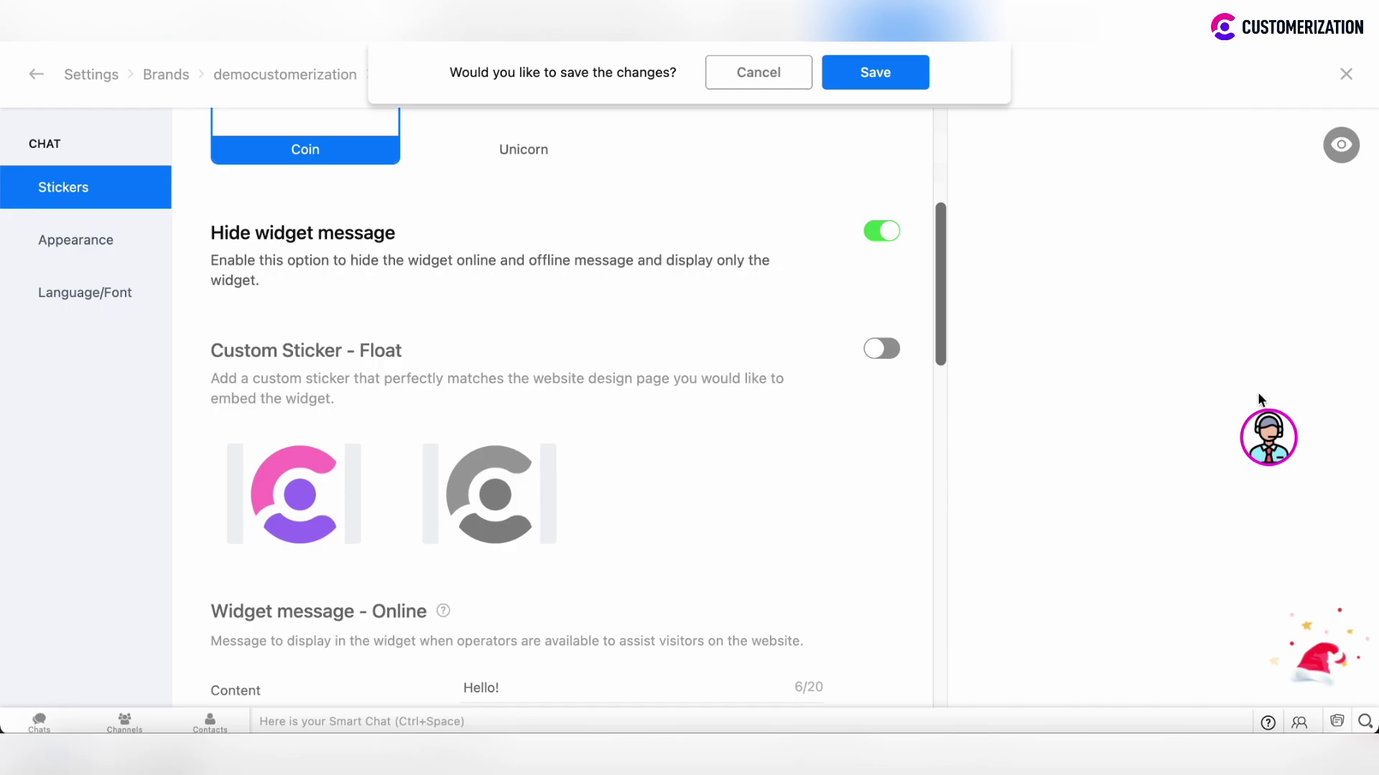
pyautogui.click(879, 233)
pyautogui.scroll(-2, 843, 428)
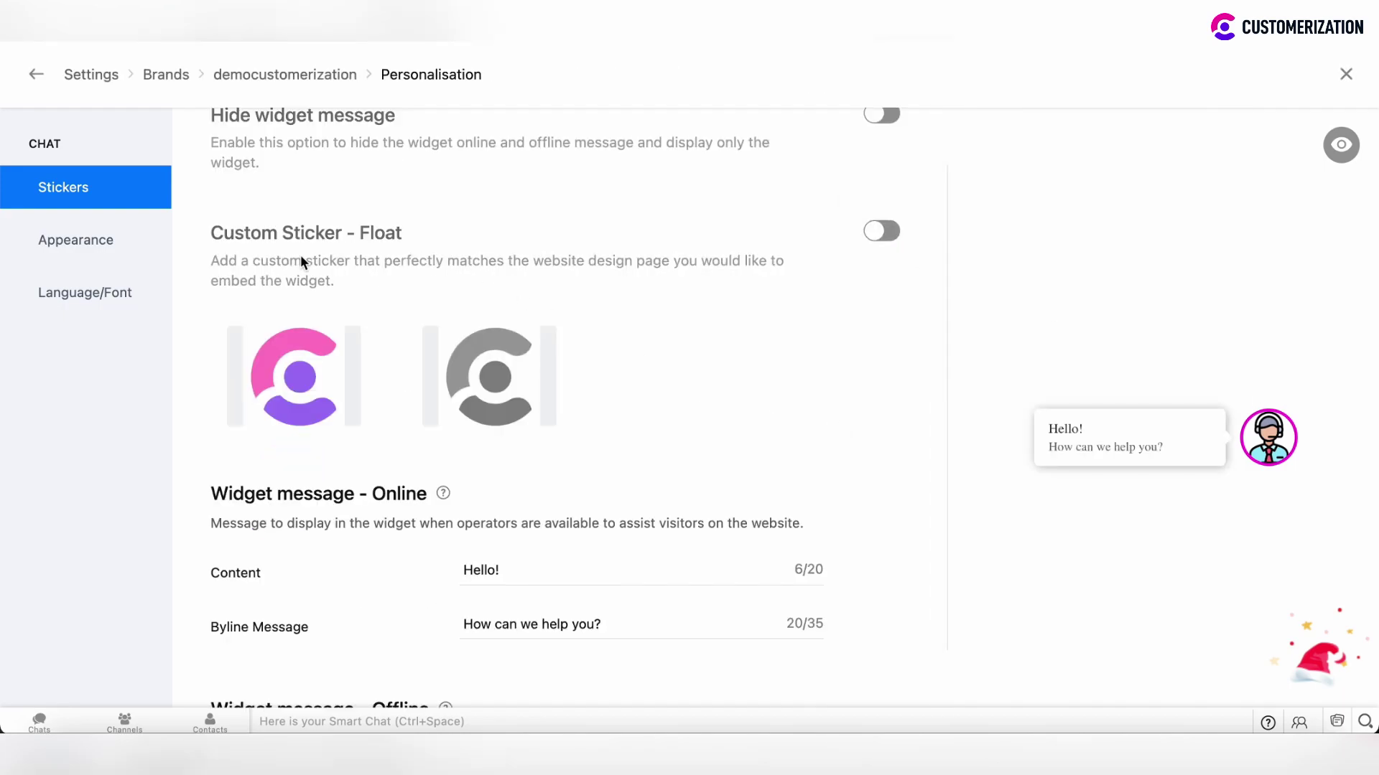
pyautogui.scroll(-2, 551, 378)
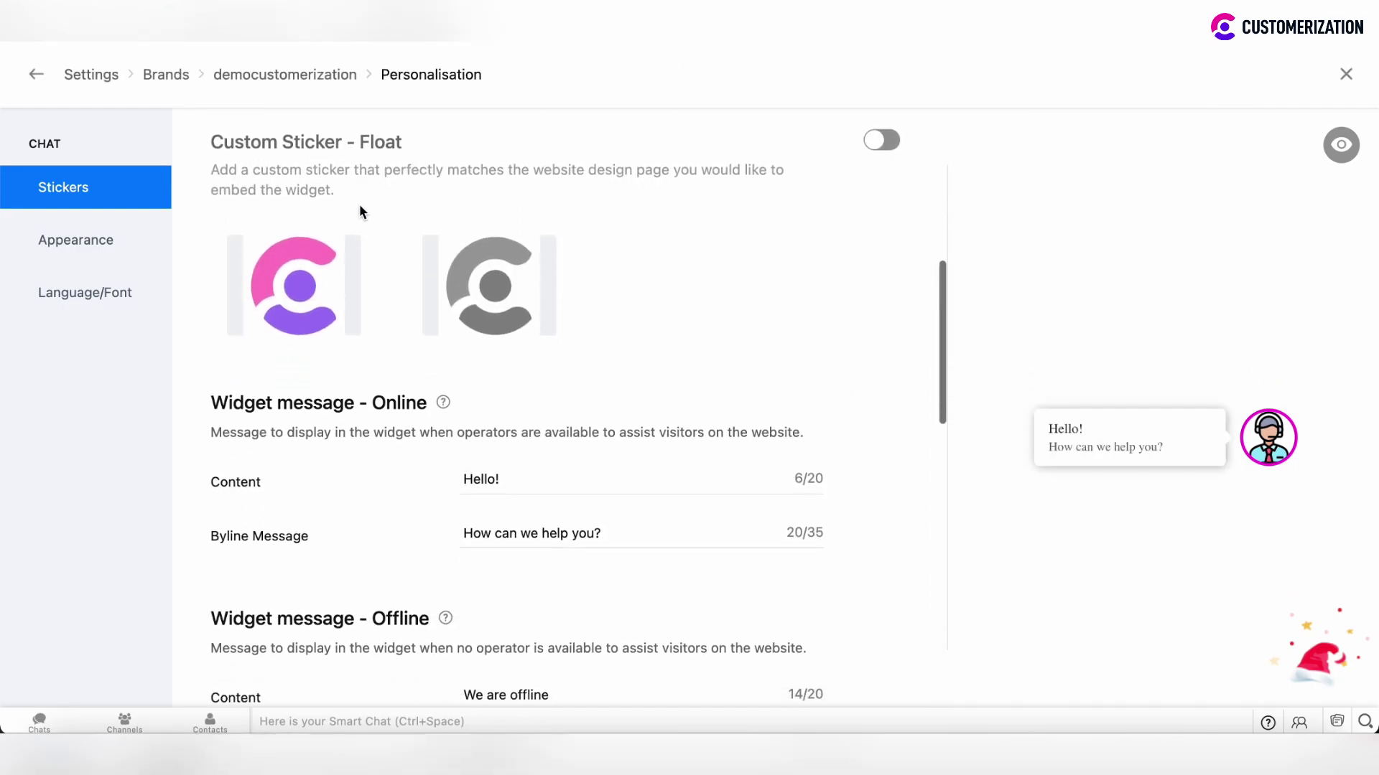
pyautogui.scroll(-4, 588, 264)
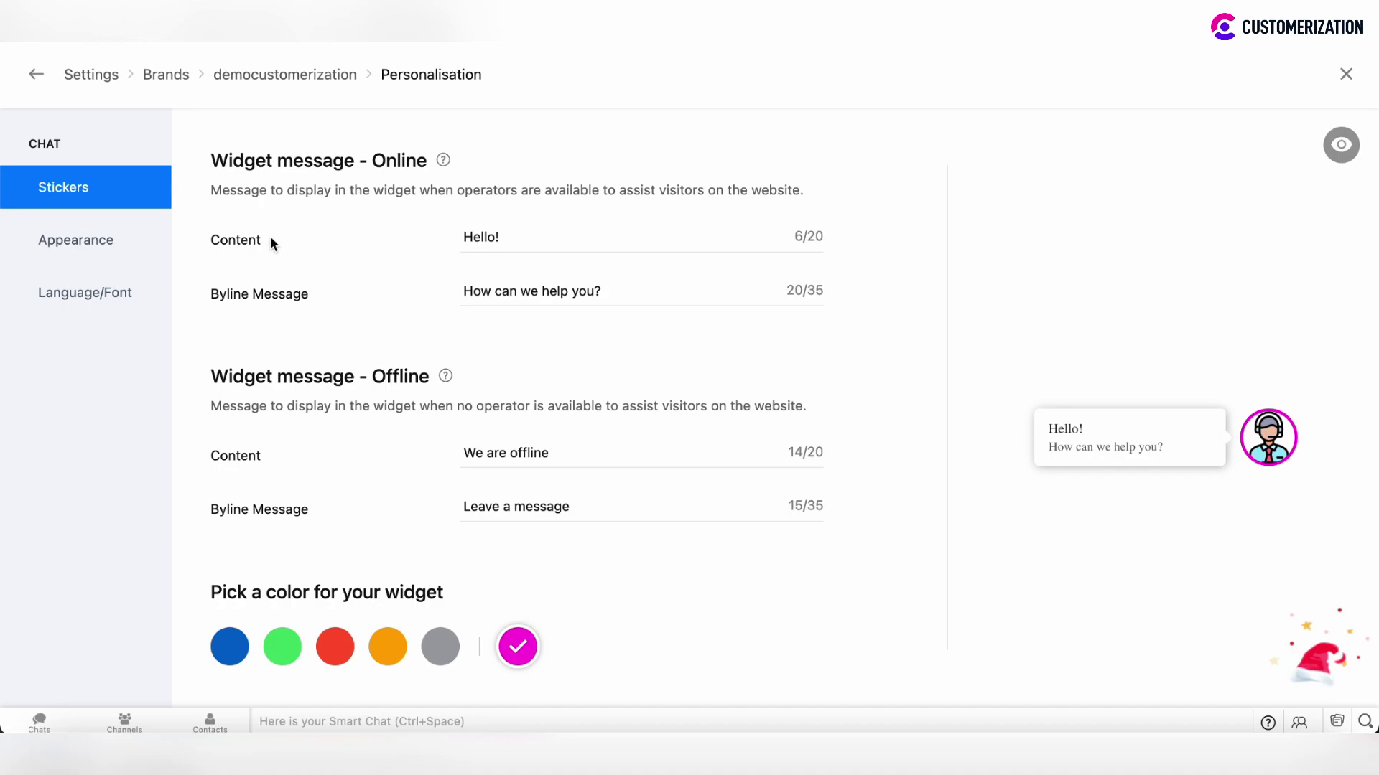
pyautogui.click(502, 238)
pyautogui.scroll(-5, 288, 343)
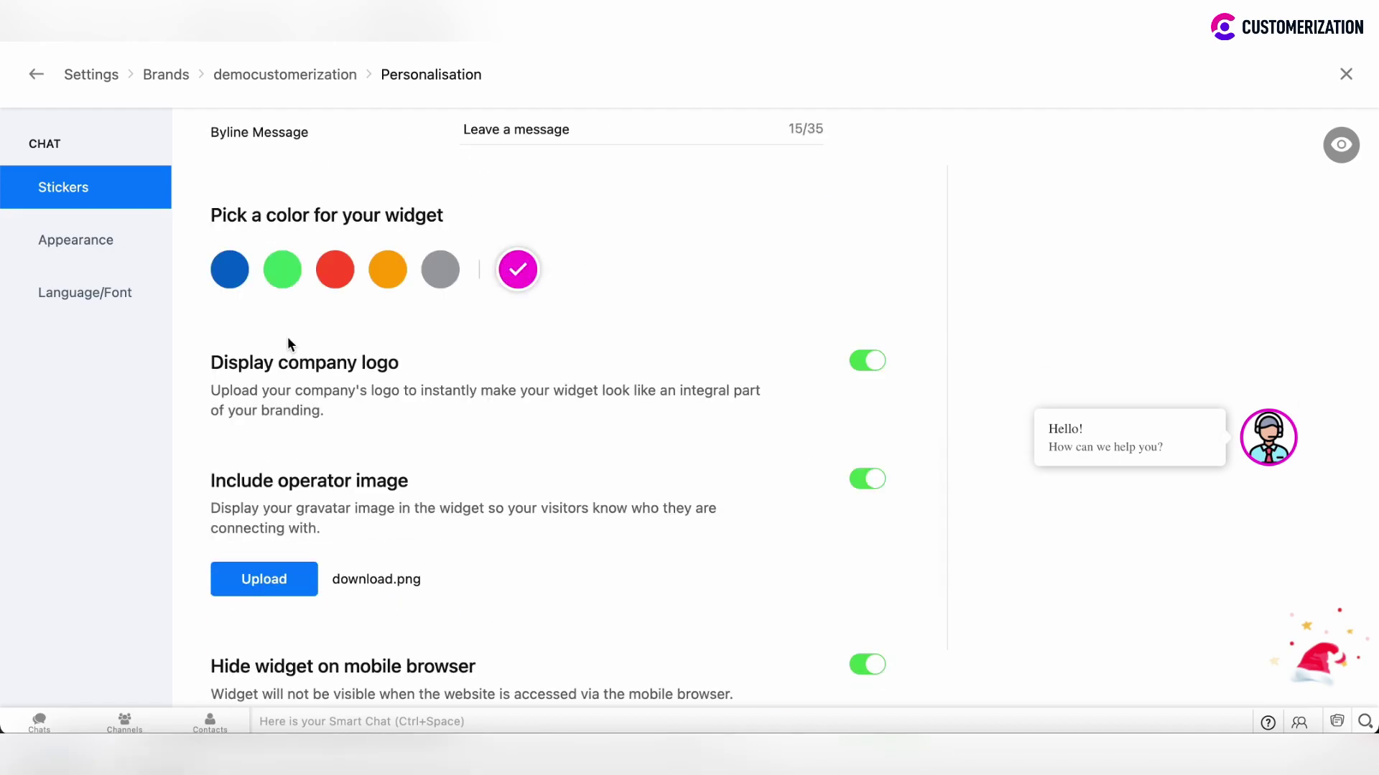
pyautogui.click(274, 275)
pyautogui.click(340, 279)
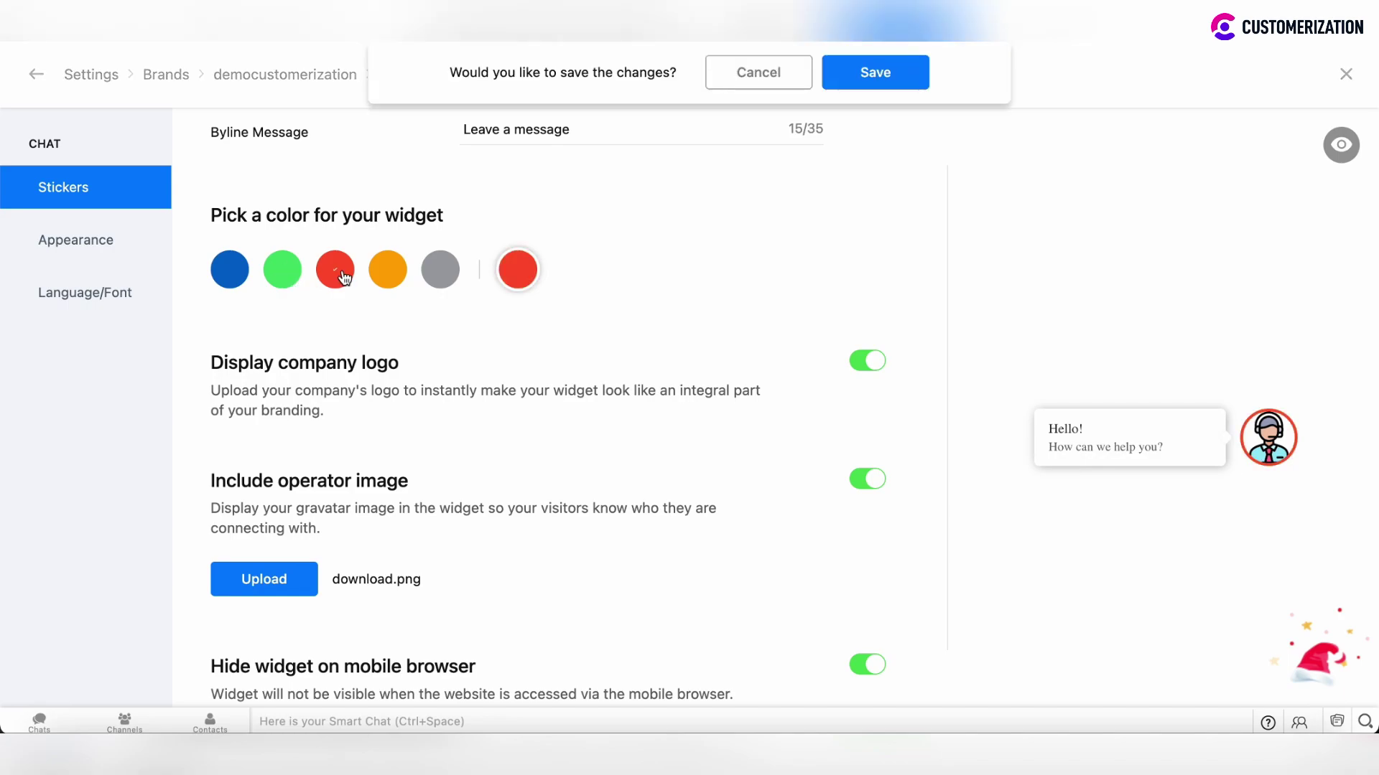
pyautogui.click(390, 273)
pyautogui.click(521, 273)
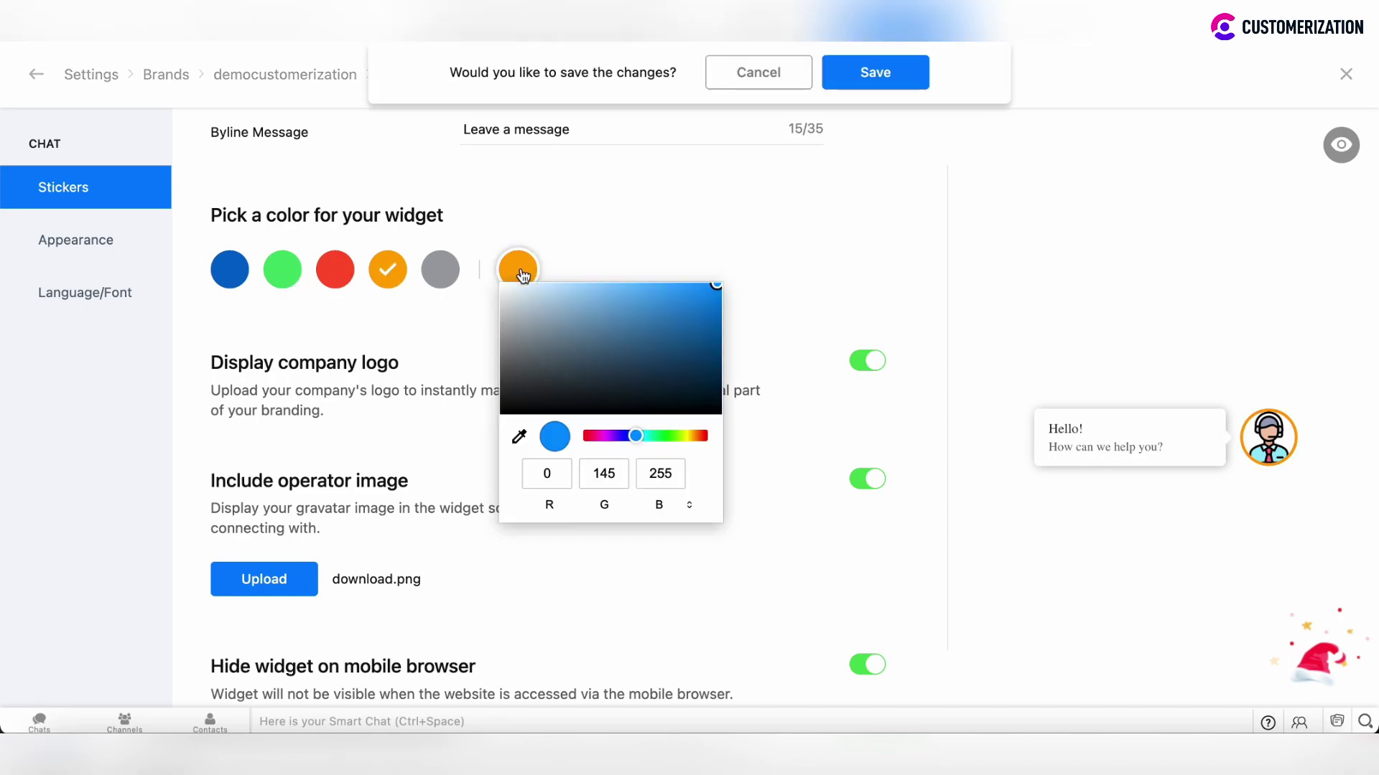
pyautogui.click(688, 504)
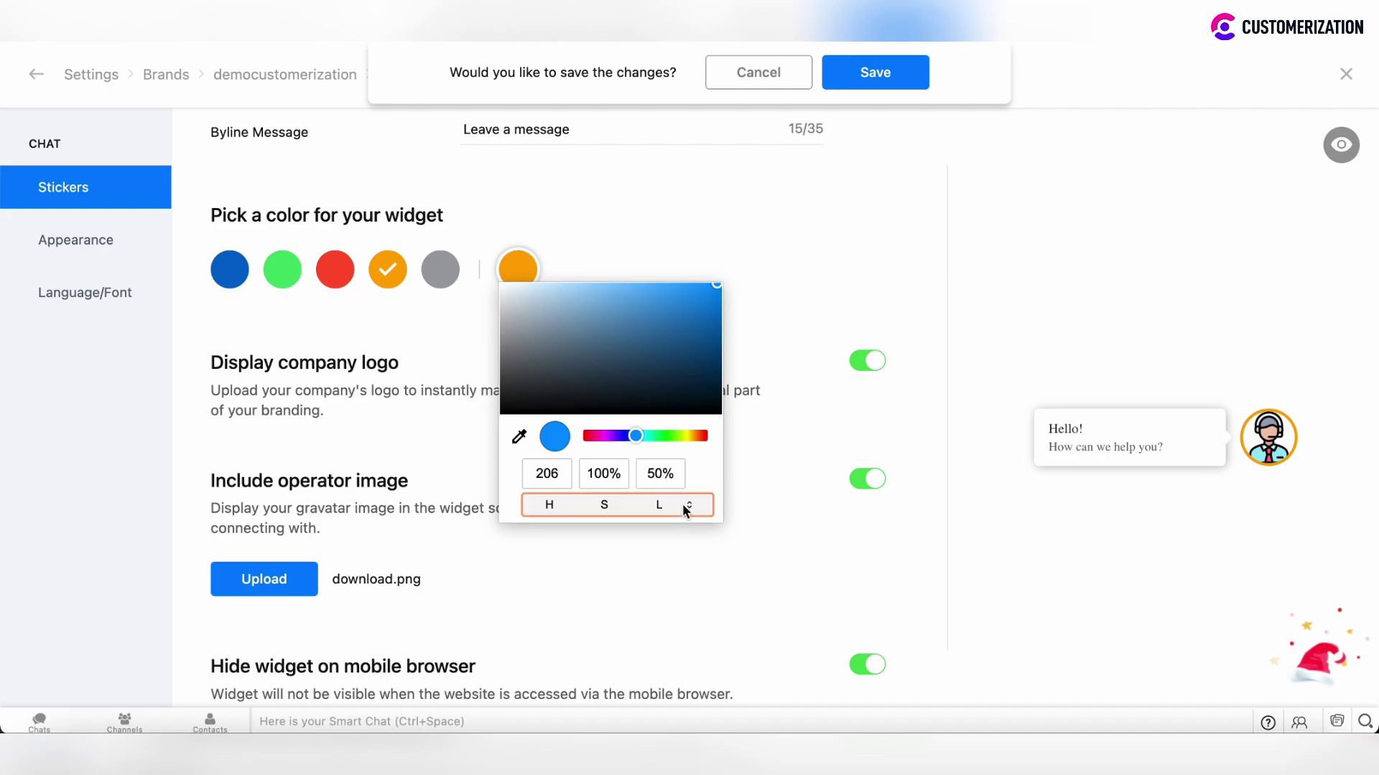
pyautogui.scroll(-3, 773, 323)
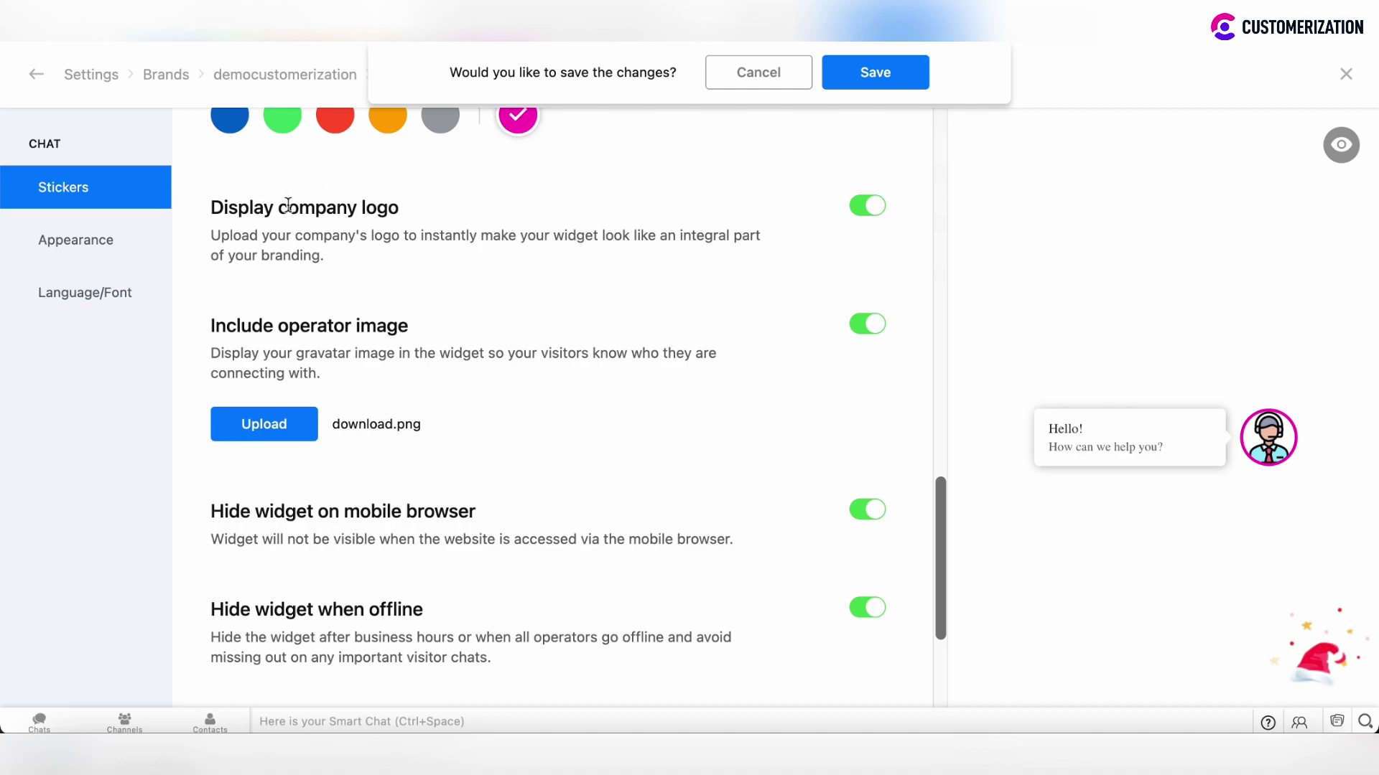
# - Keep the operator image shown, set the widget position to Right - Bottom, and save
pyautogui.scroll(-2, 288, 206)
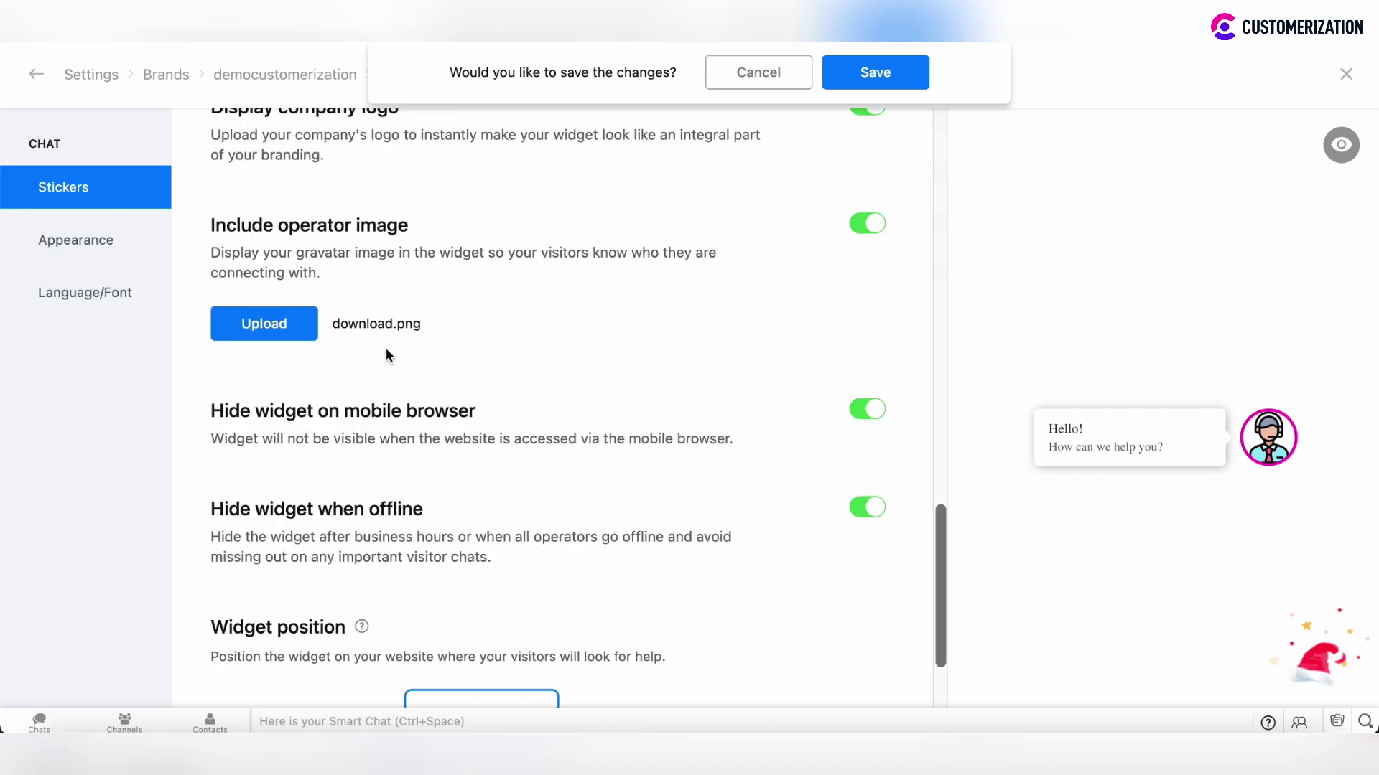
pyautogui.click(864, 224)
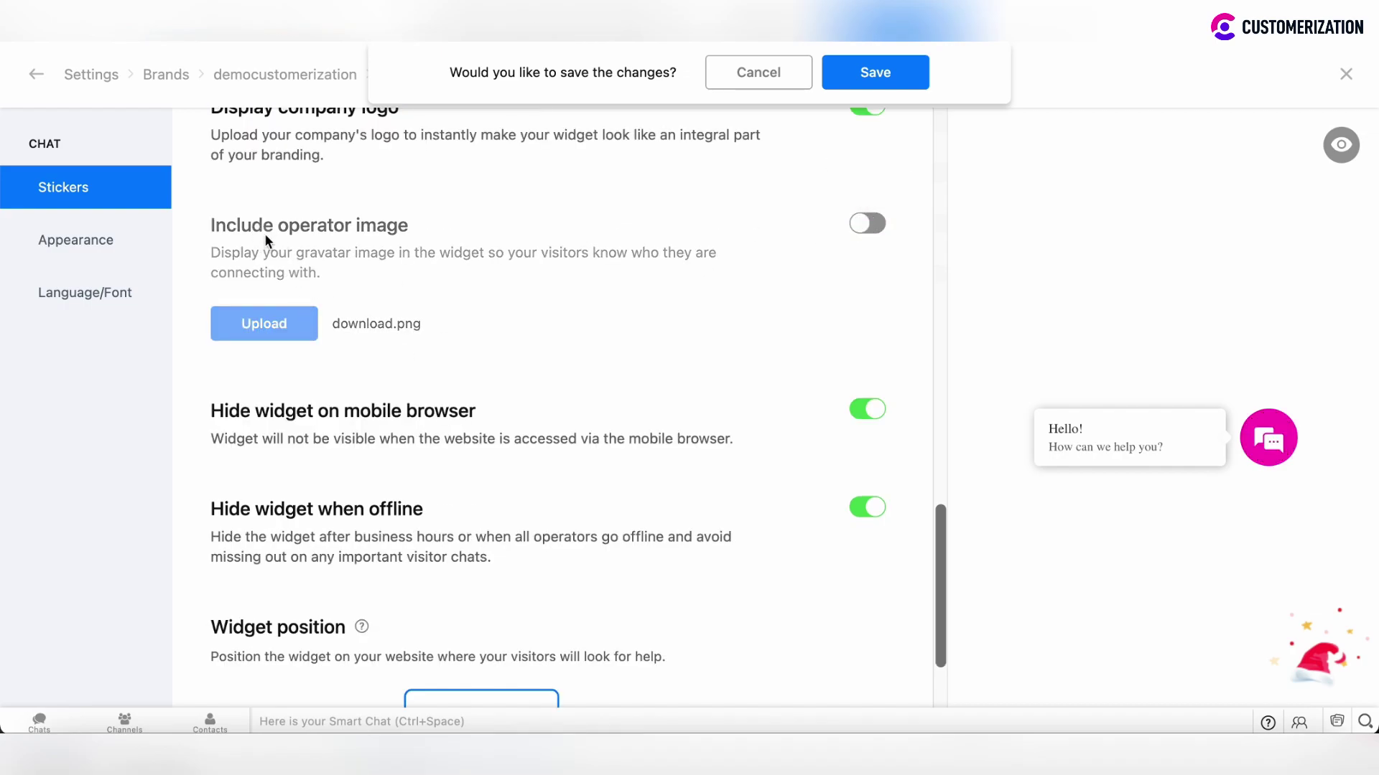
pyautogui.click(866, 223)
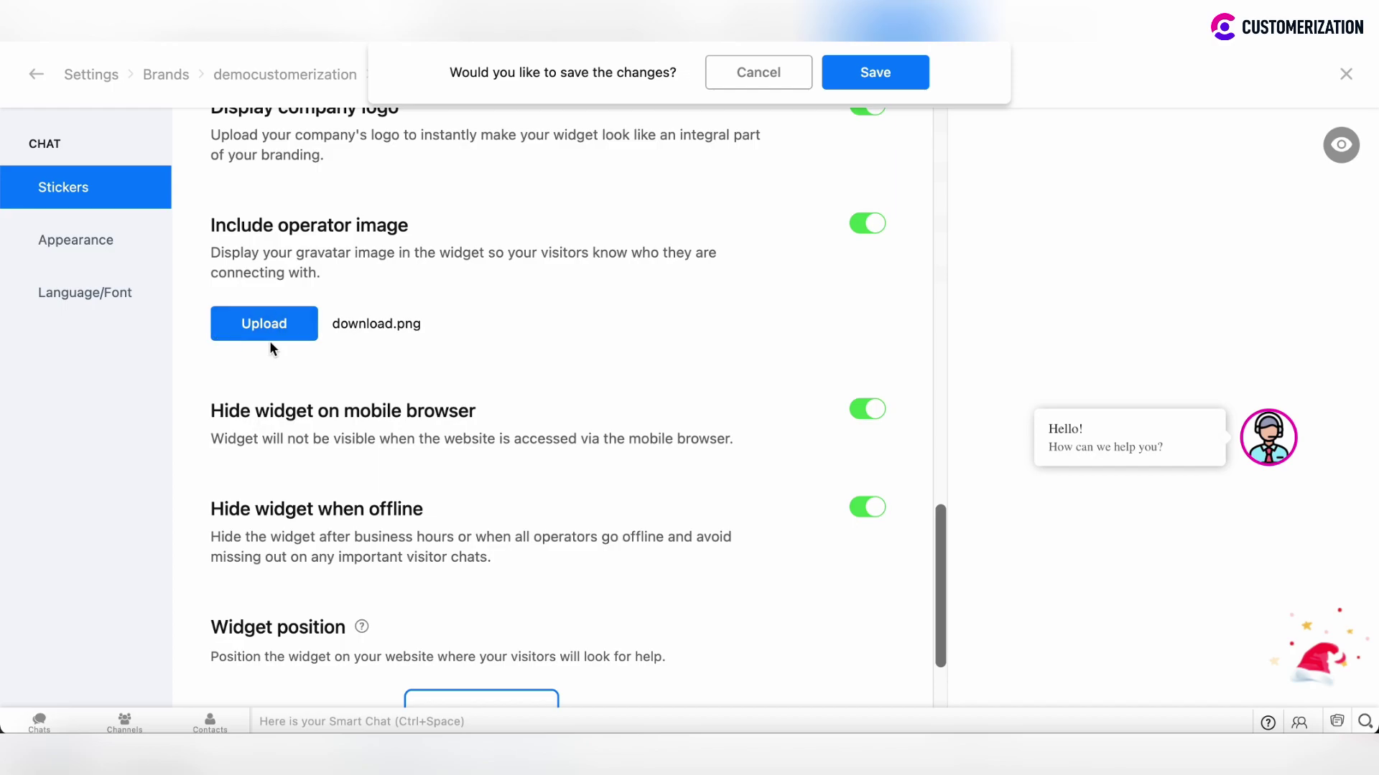
pyautogui.scroll(-3, 522, 337)
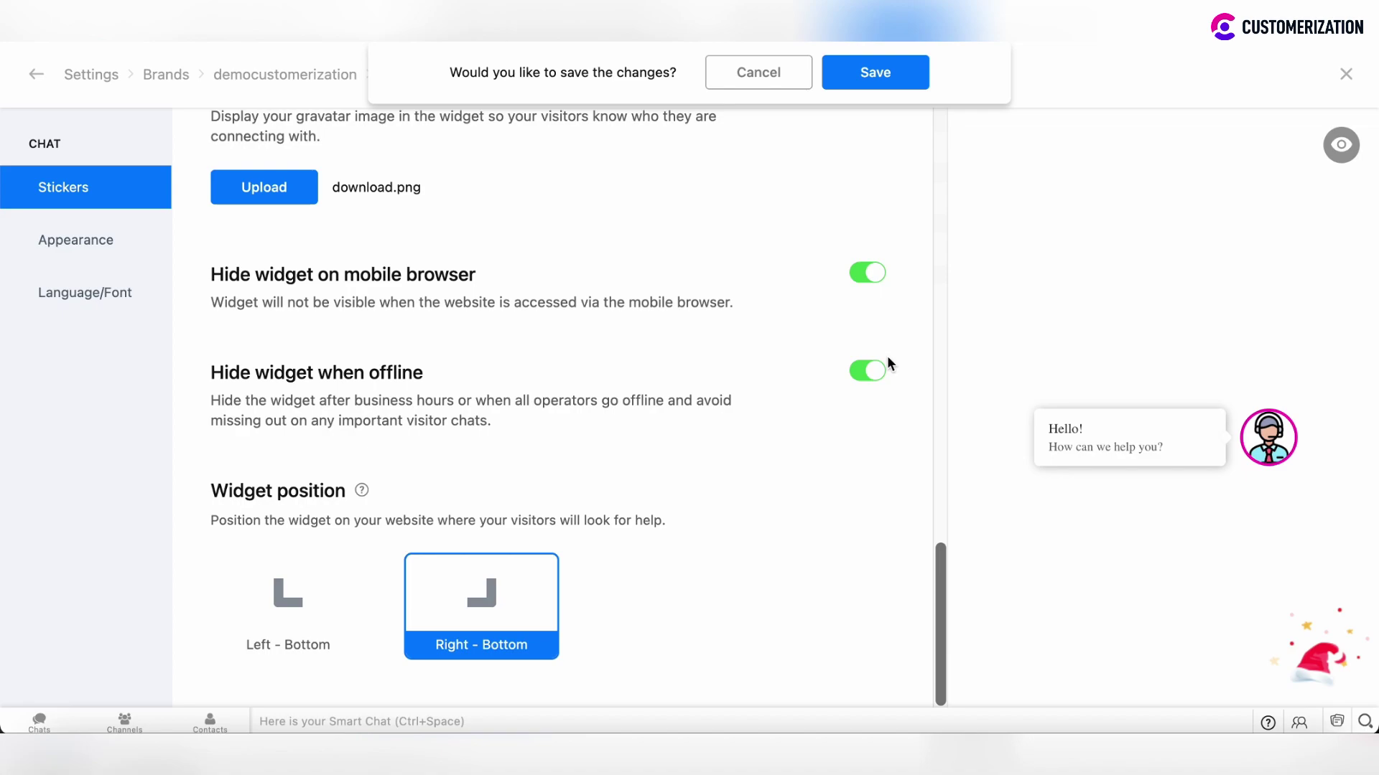
pyautogui.click(277, 574)
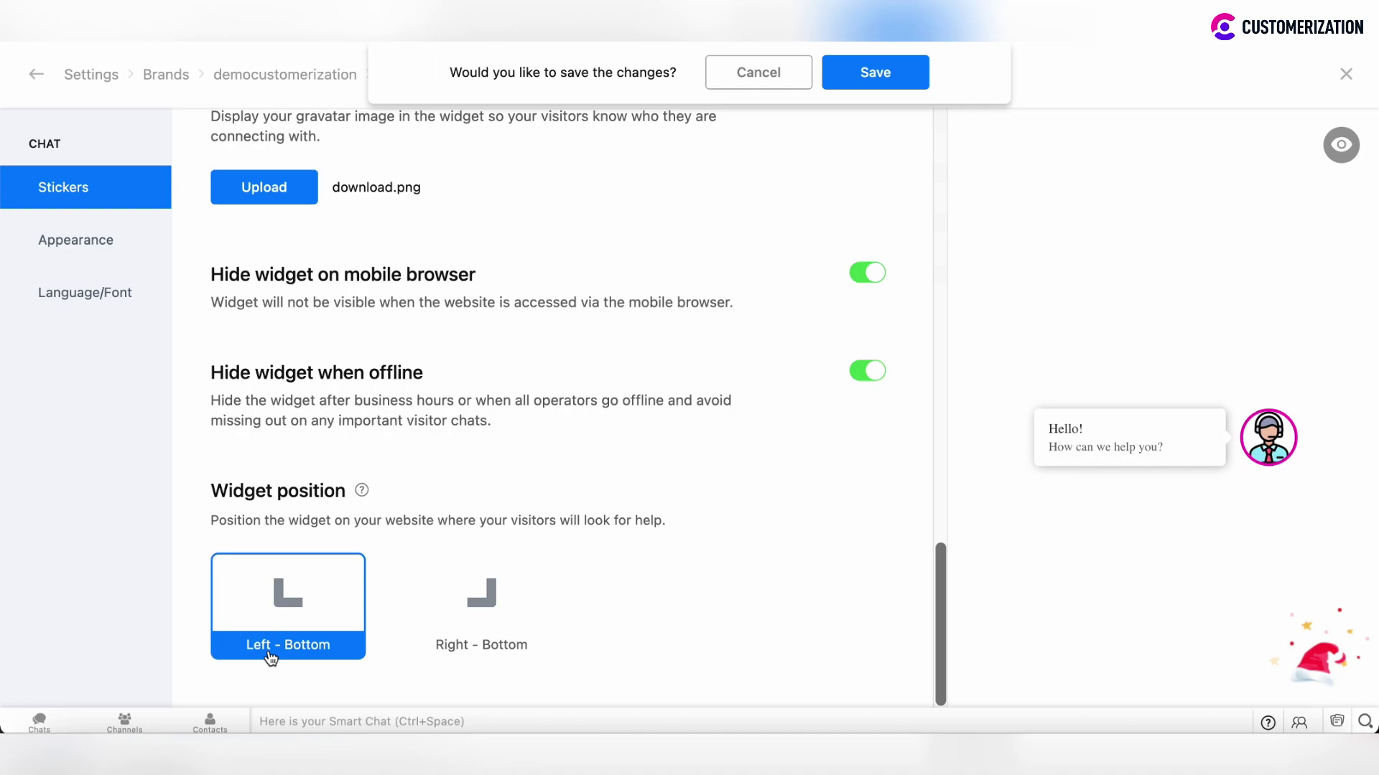
pyautogui.click(479, 607)
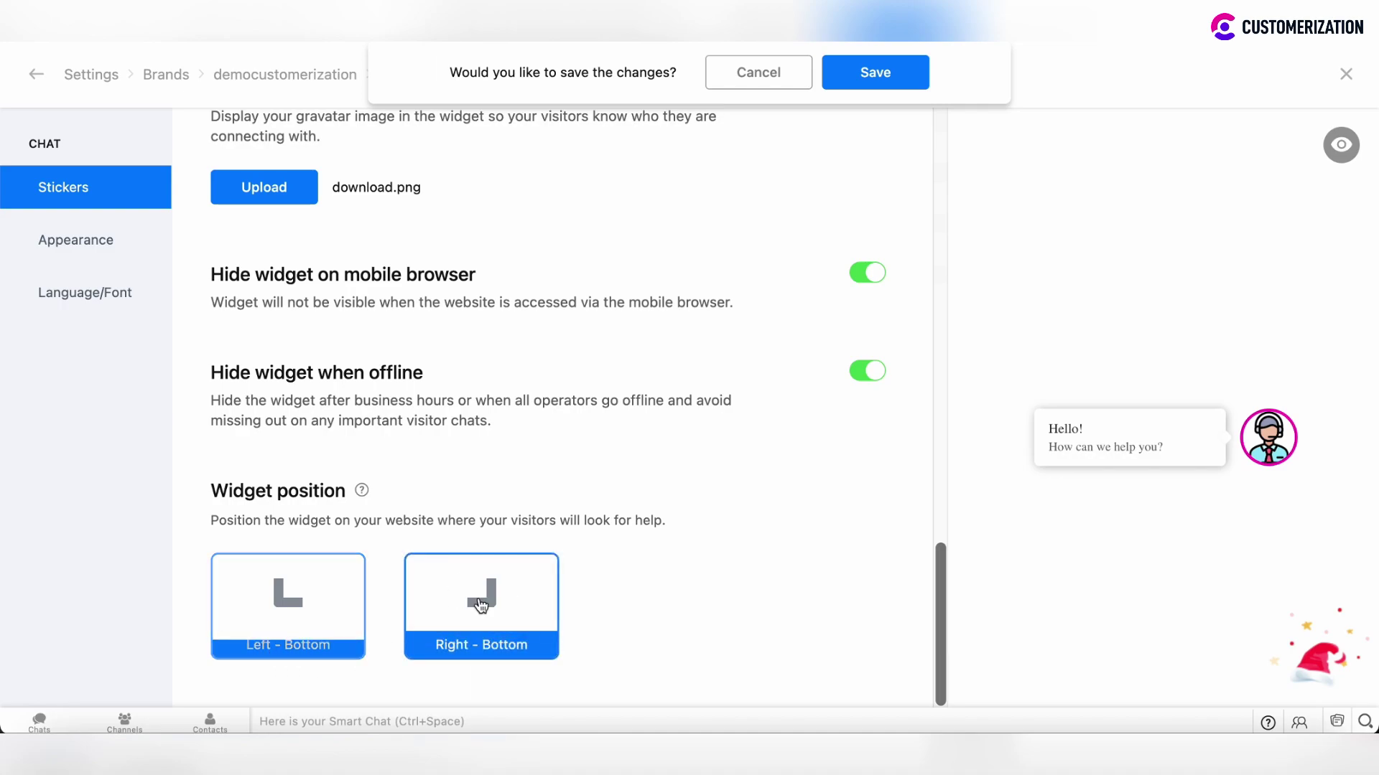
pyautogui.click(859, 73)
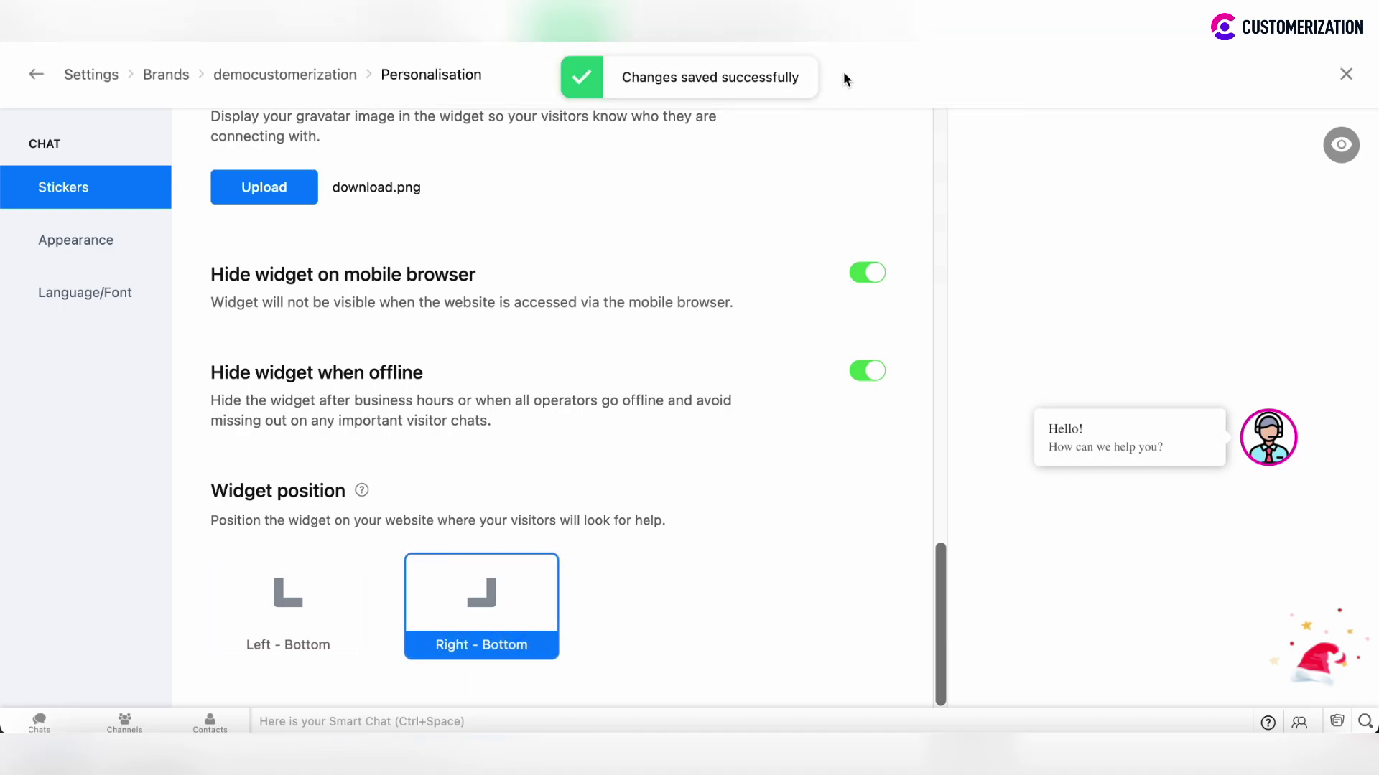
# - In Appearance, turn on Seasonal Theme and apply the dark Lloyd chat window theme
pyautogui.click(79, 241)
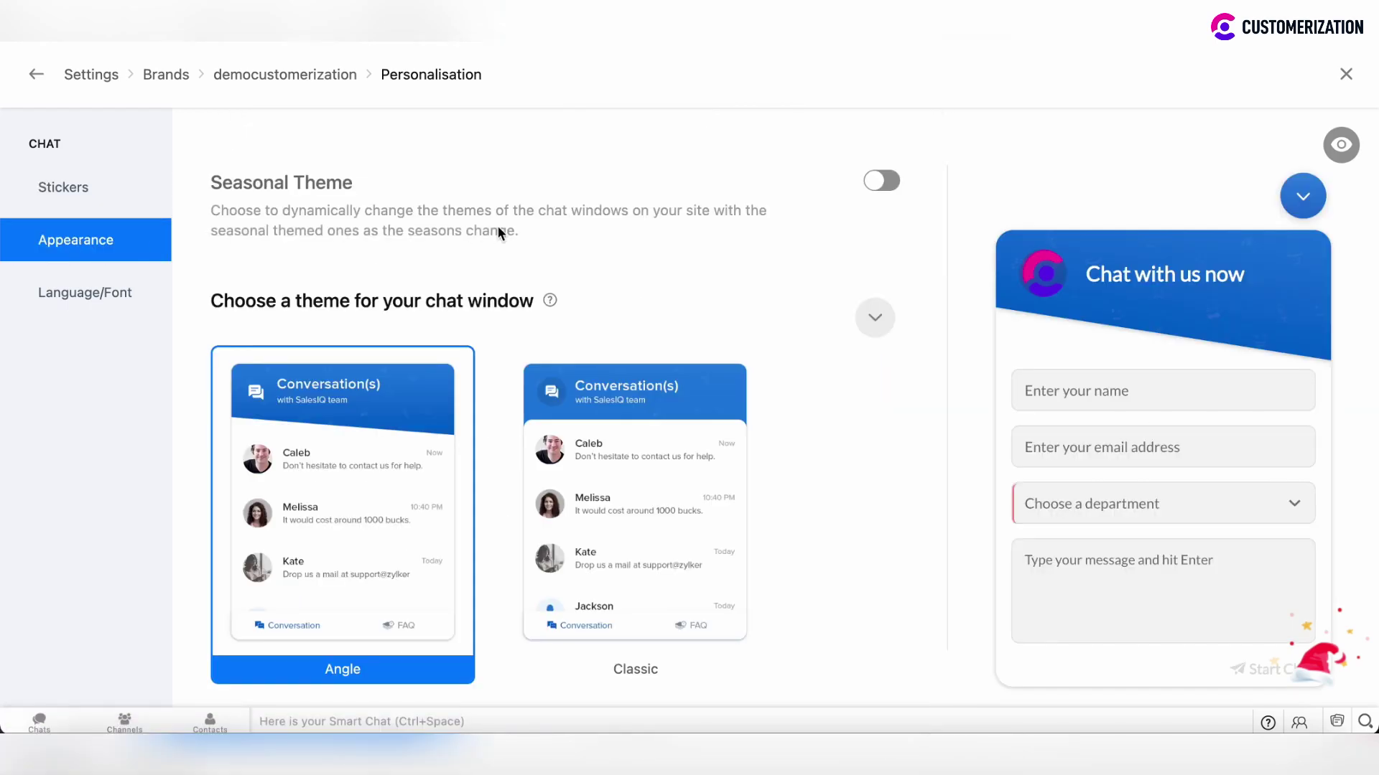
pyautogui.click(881, 181)
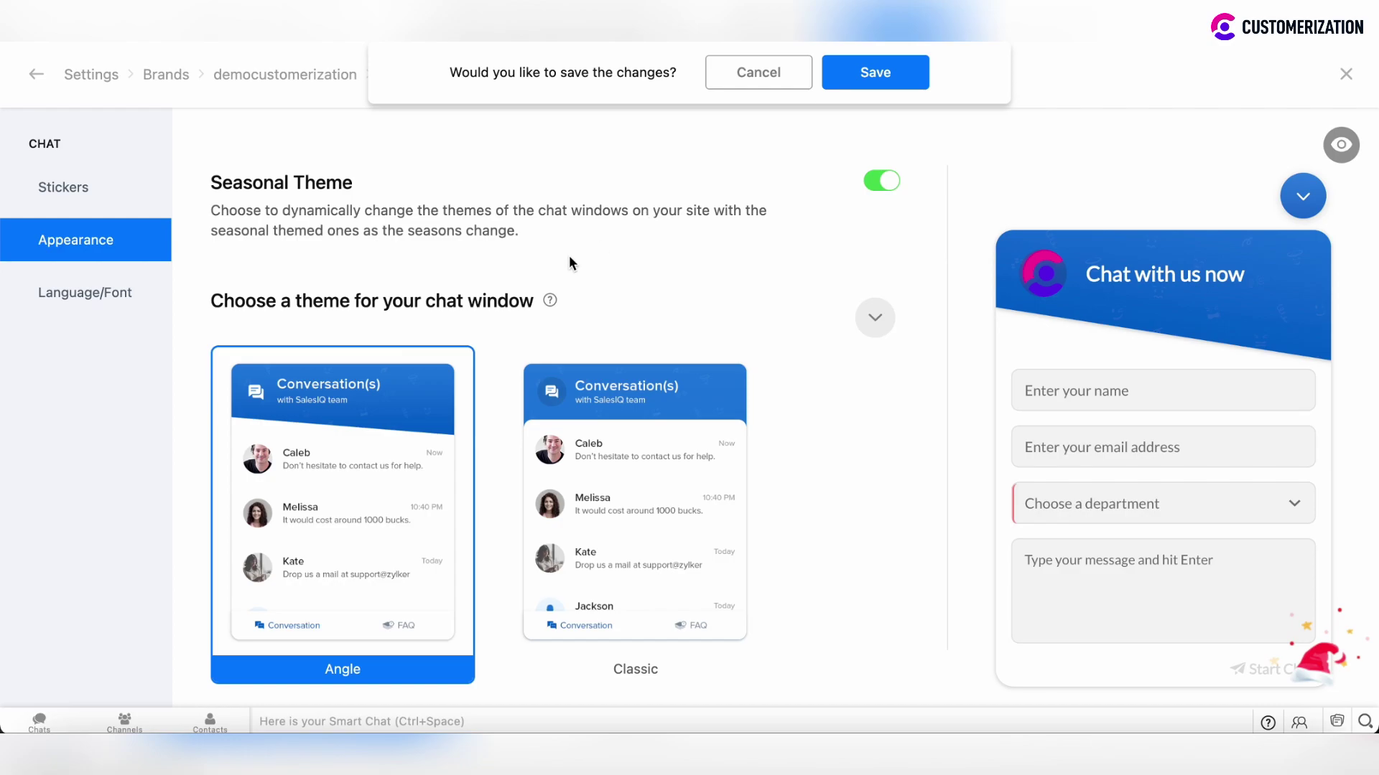
pyautogui.scroll(-3, 552, 264)
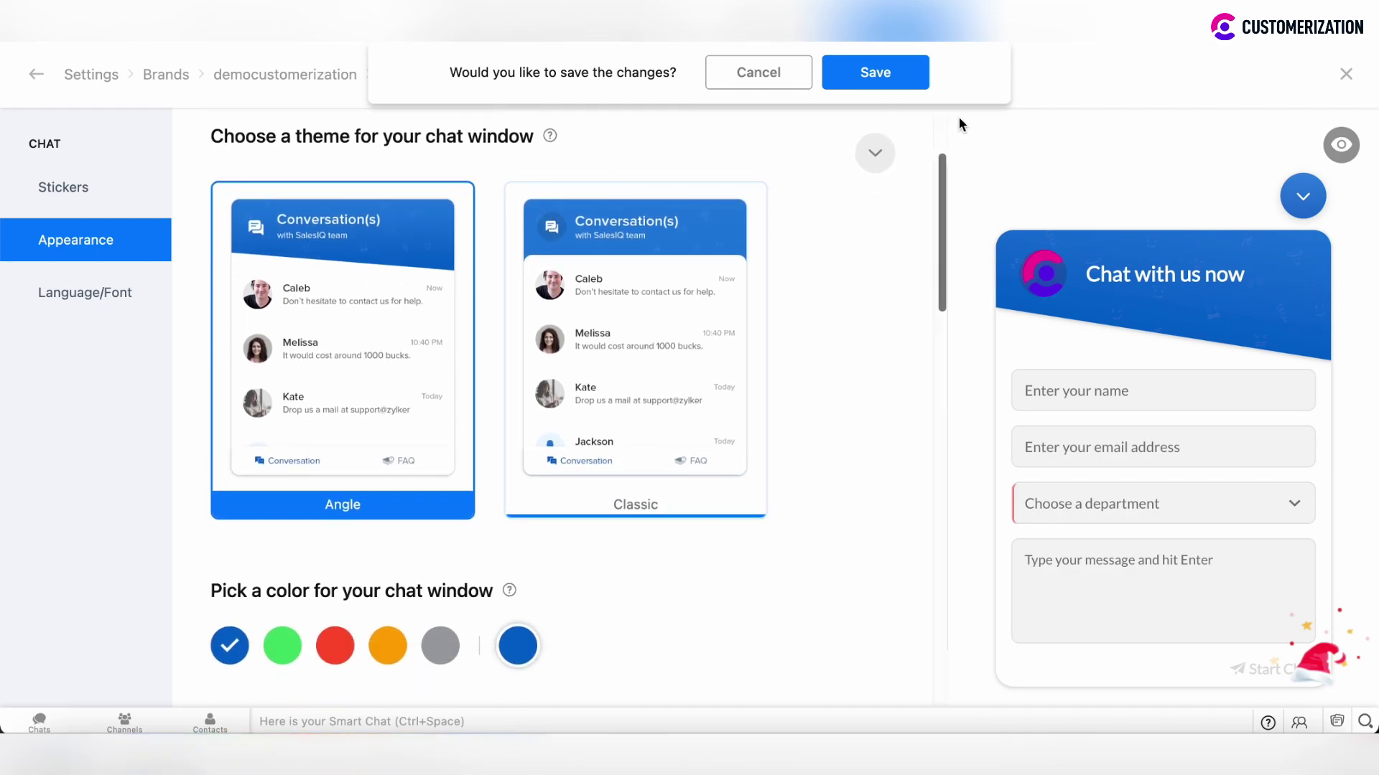
pyautogui.click(874, 152)
pyautogui.scroll(-2, 556, 278)
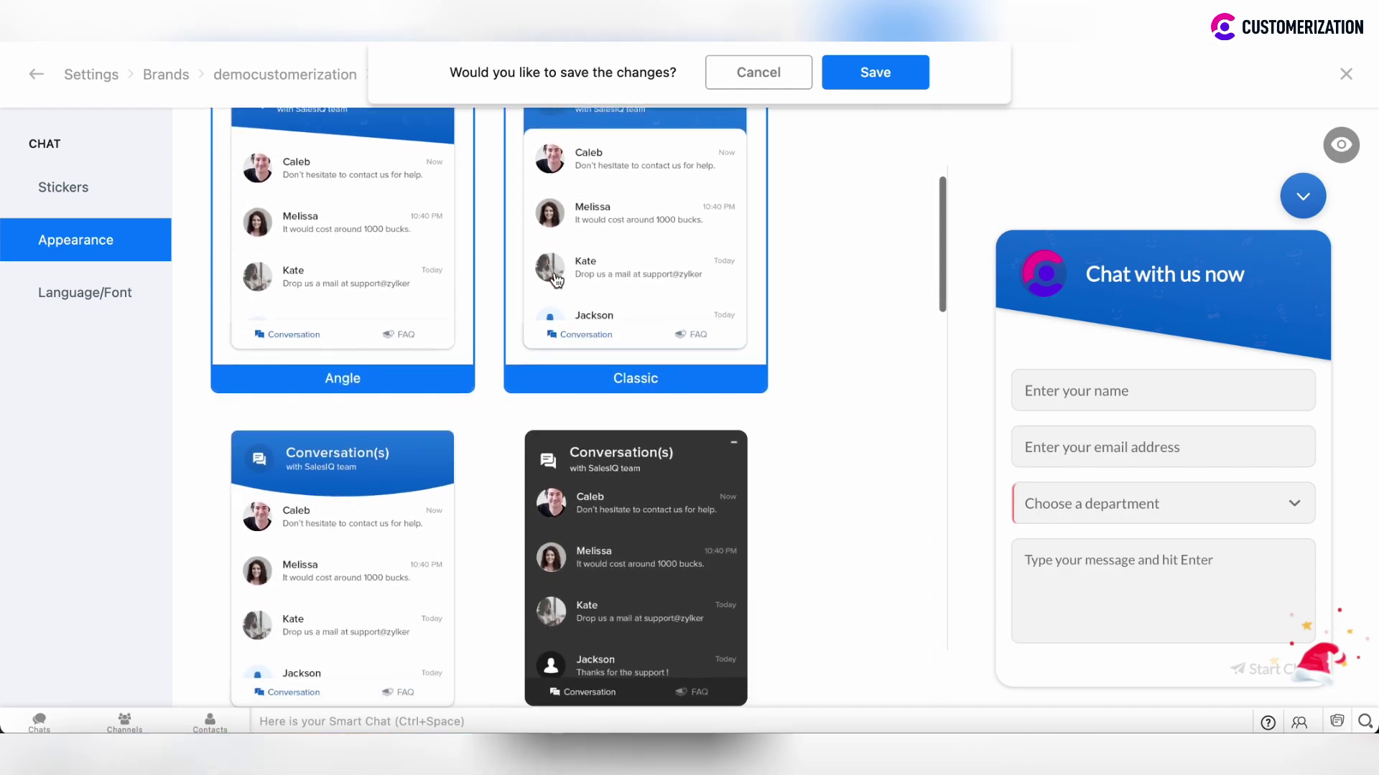
pyautogui.scroll(-5, 373, 445)
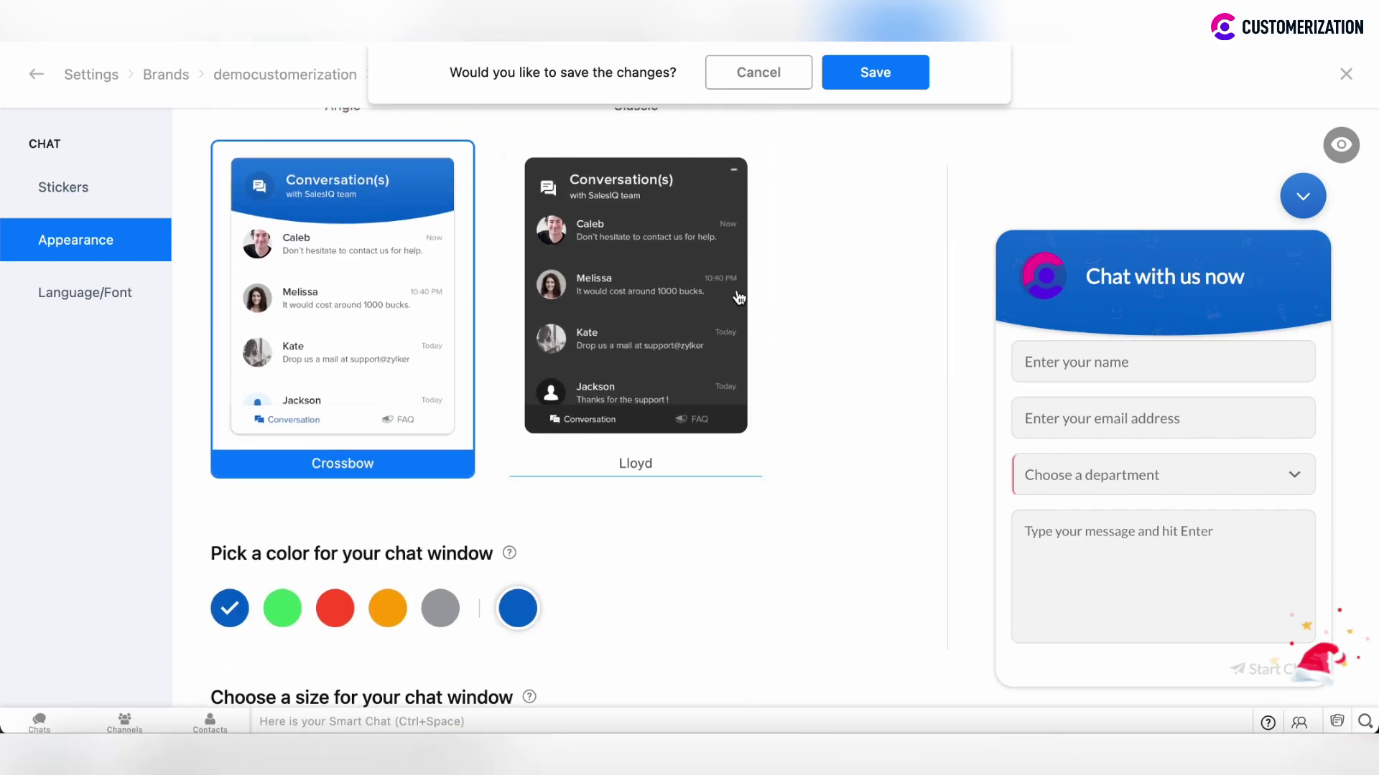
pyautogui.click(714, 299)
# - Try the Crossbow theme, switch back to Lloyd, and preview the Medium window size
pyautogui.scroll(1, 388, 336)
pyautogui.scroll(3, 389, 336)
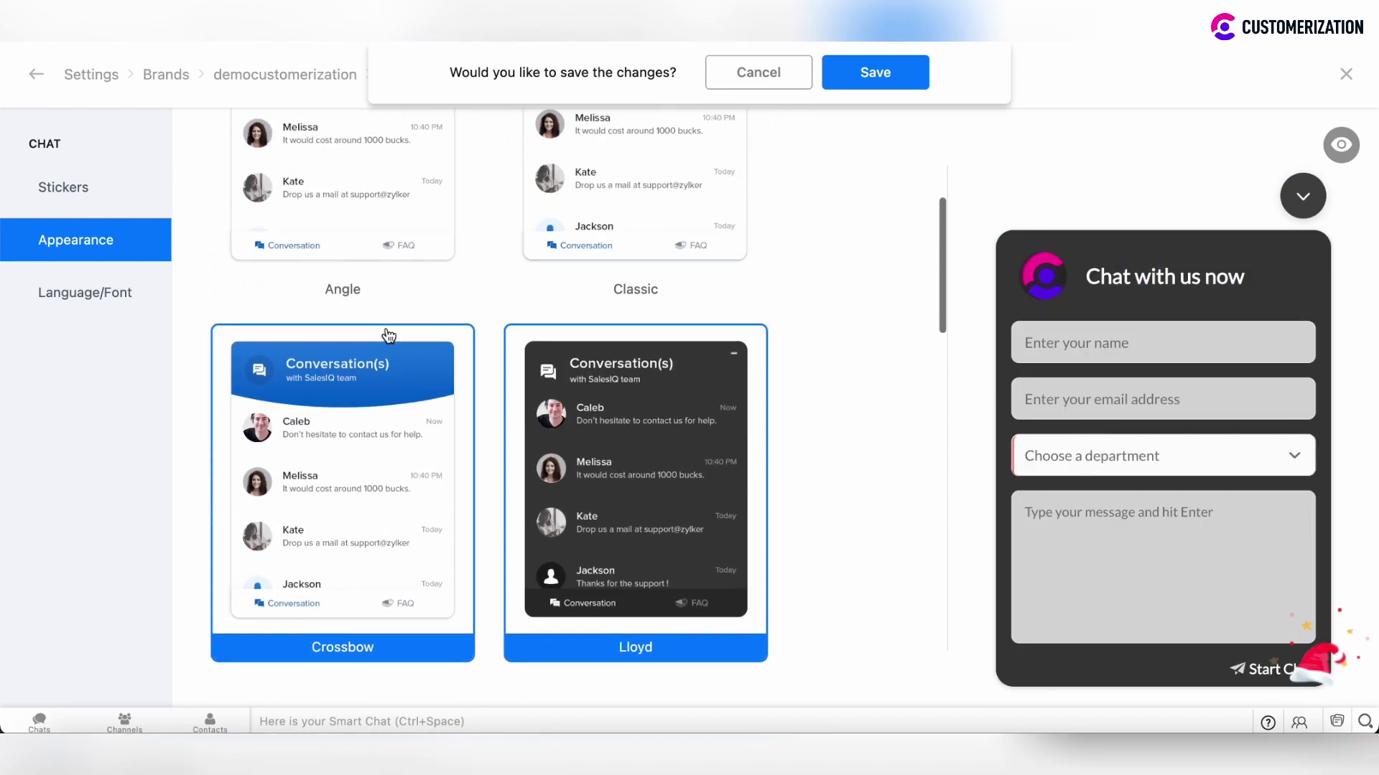
pyautogui.scroll(-5, 385, 333)
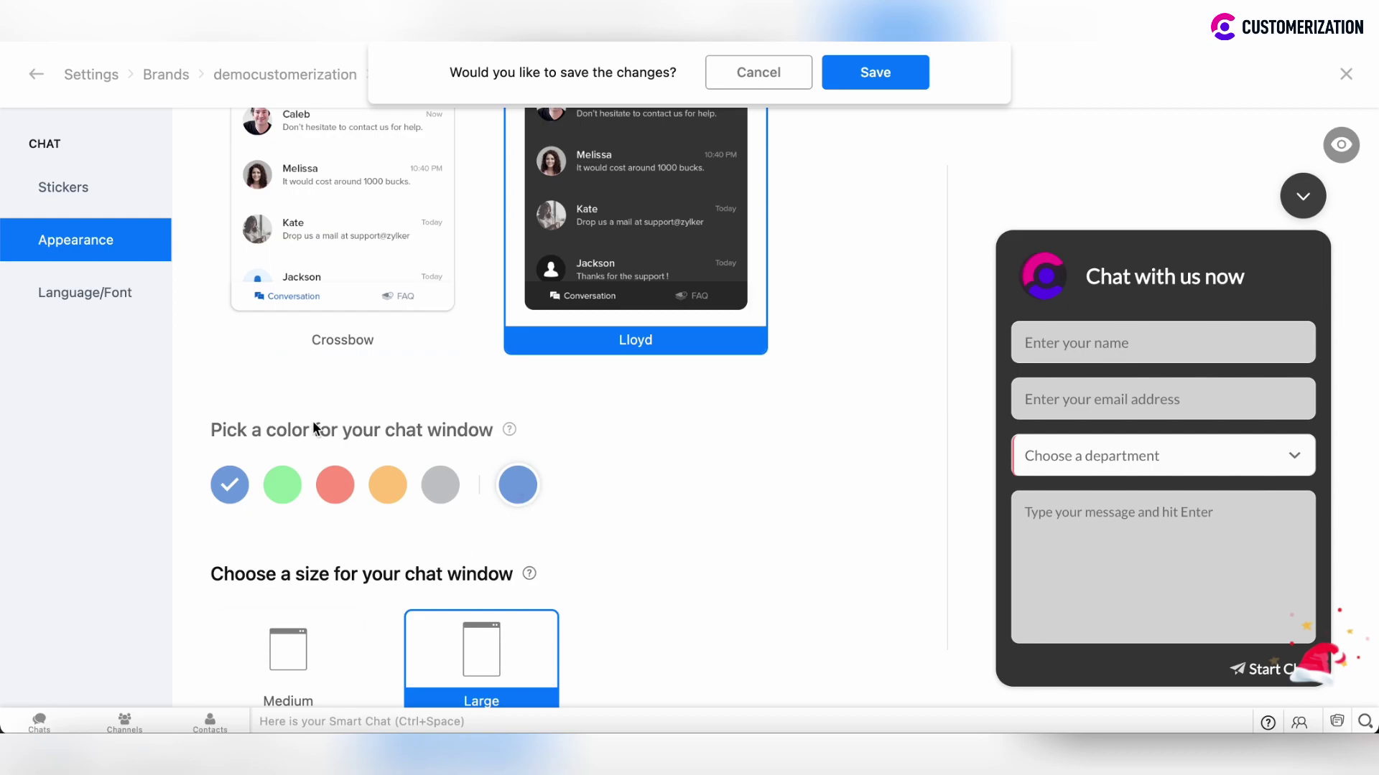
pyautogui.scroll(2, 510, 277)
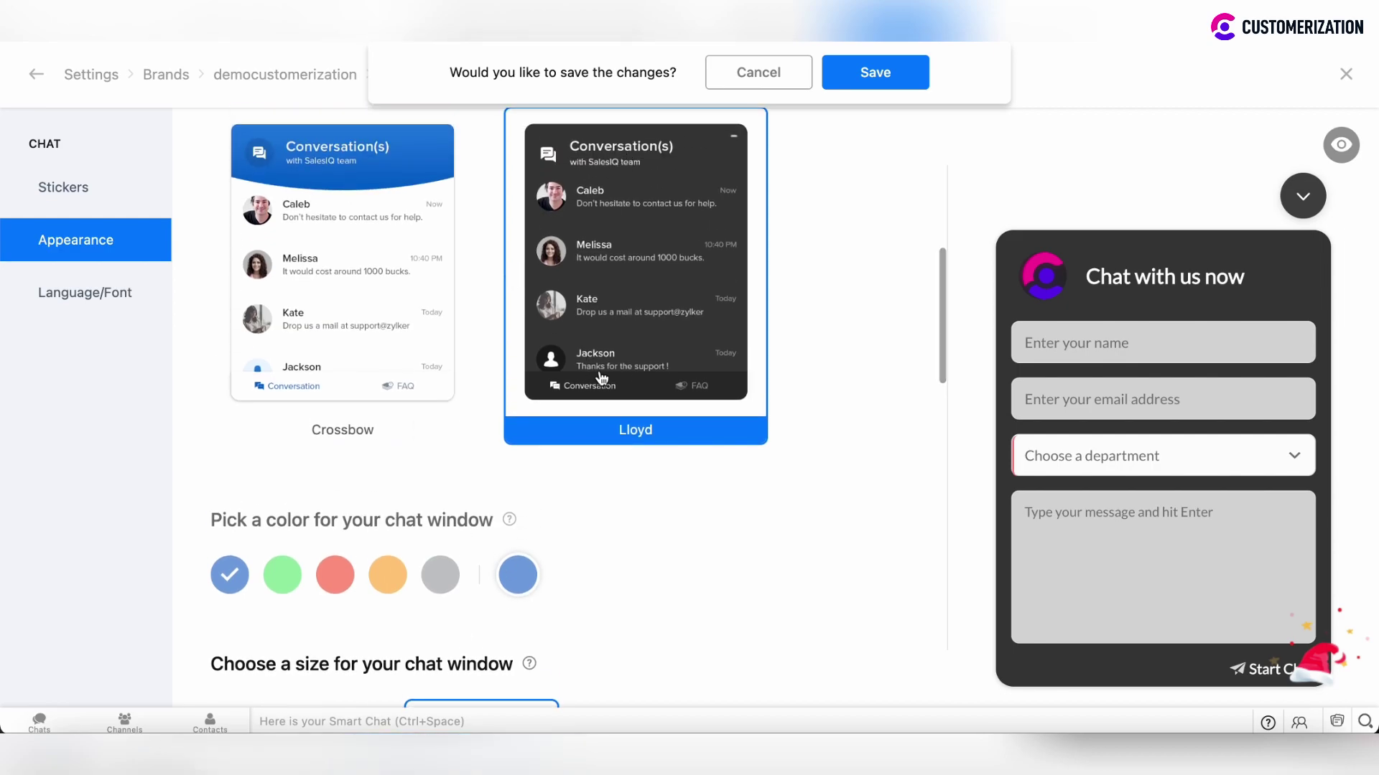
pyautogui.click(350, 325)
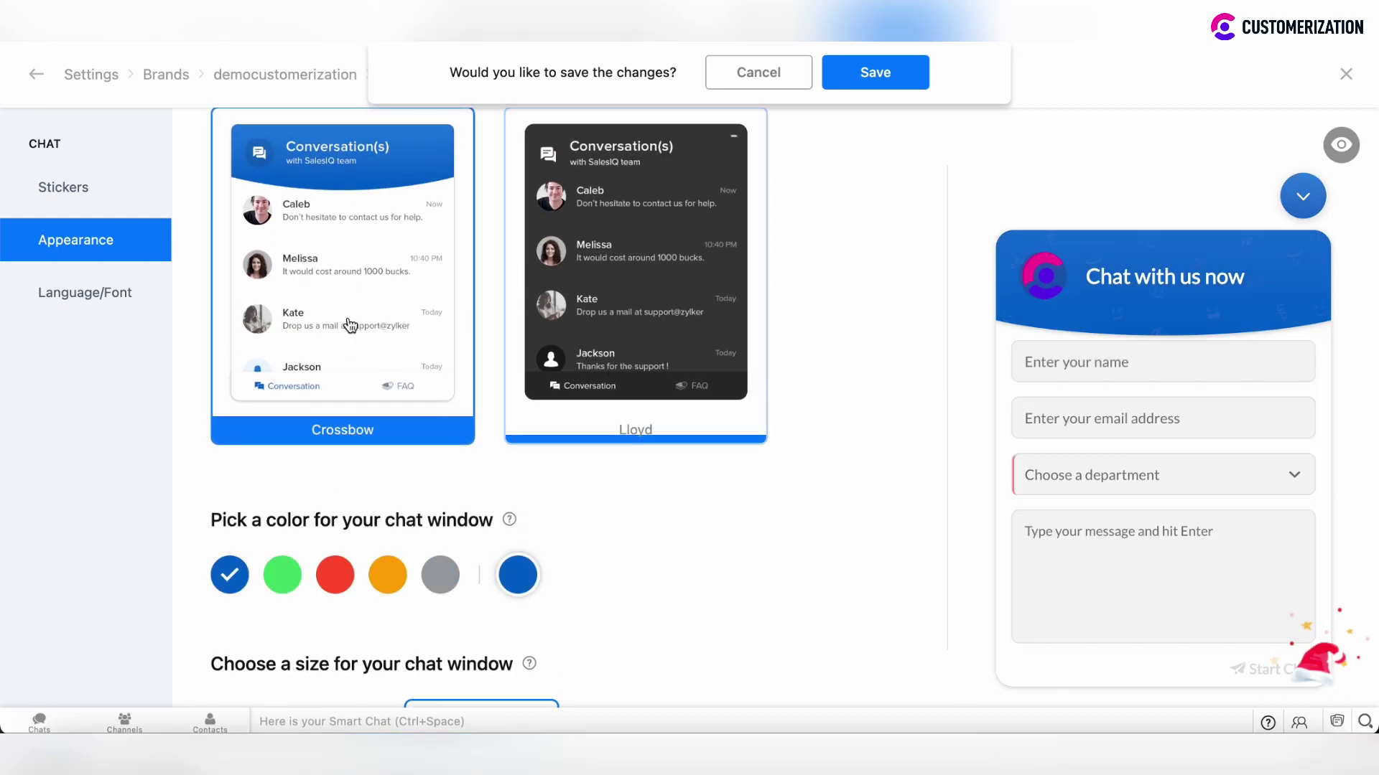
pyautogui.click(646, 328)
pyautogui.scroll(-5, 641, 329)
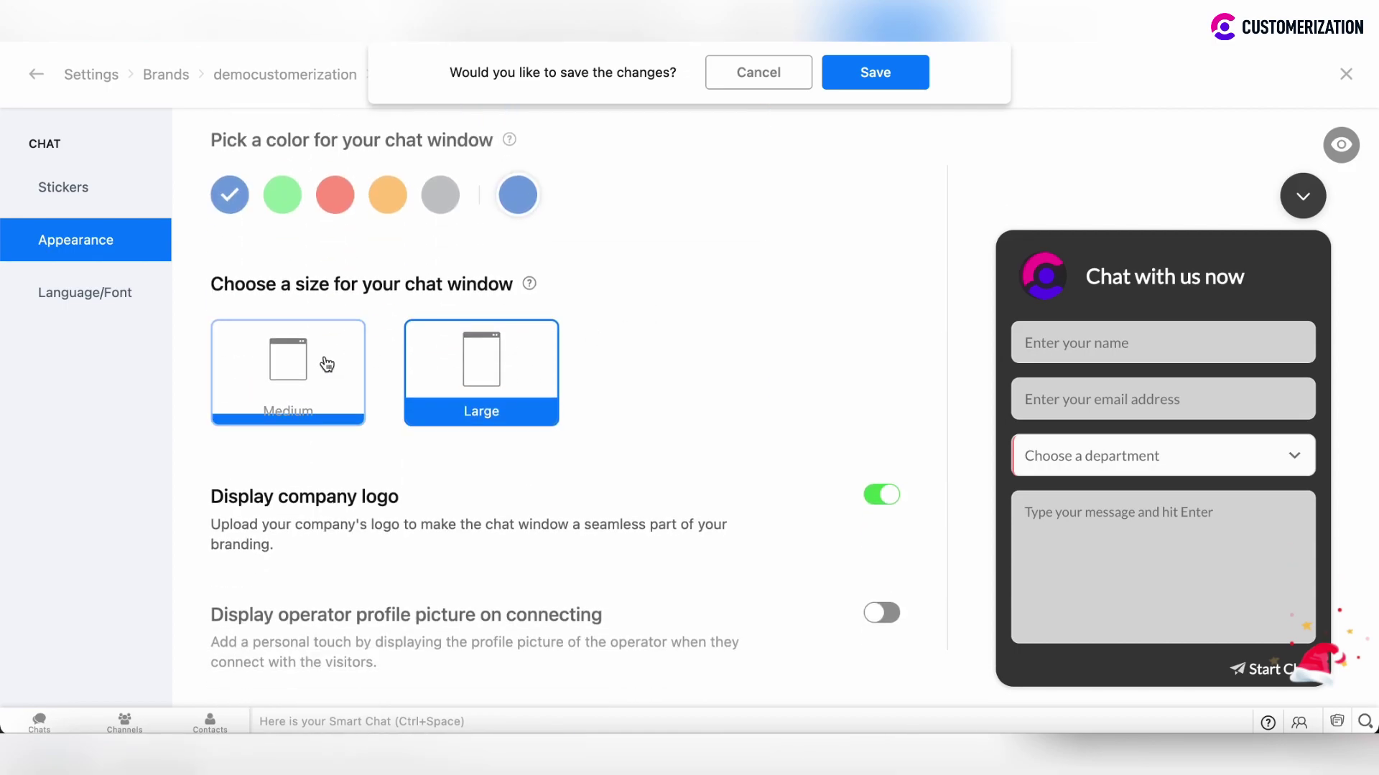
pyautogui.click(327, 365)
pyautogui.click(492, 366)
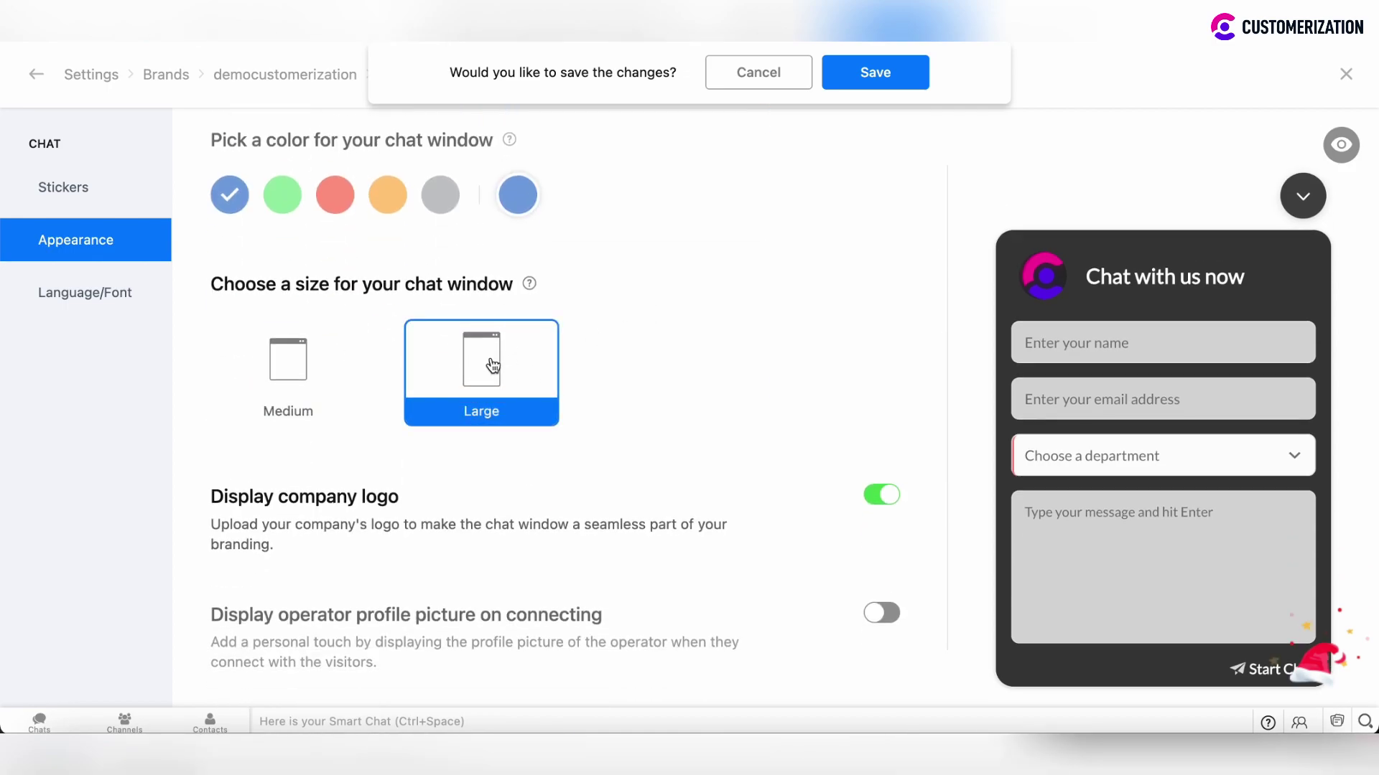
pyautogui.scroll(-4, 283, 467)
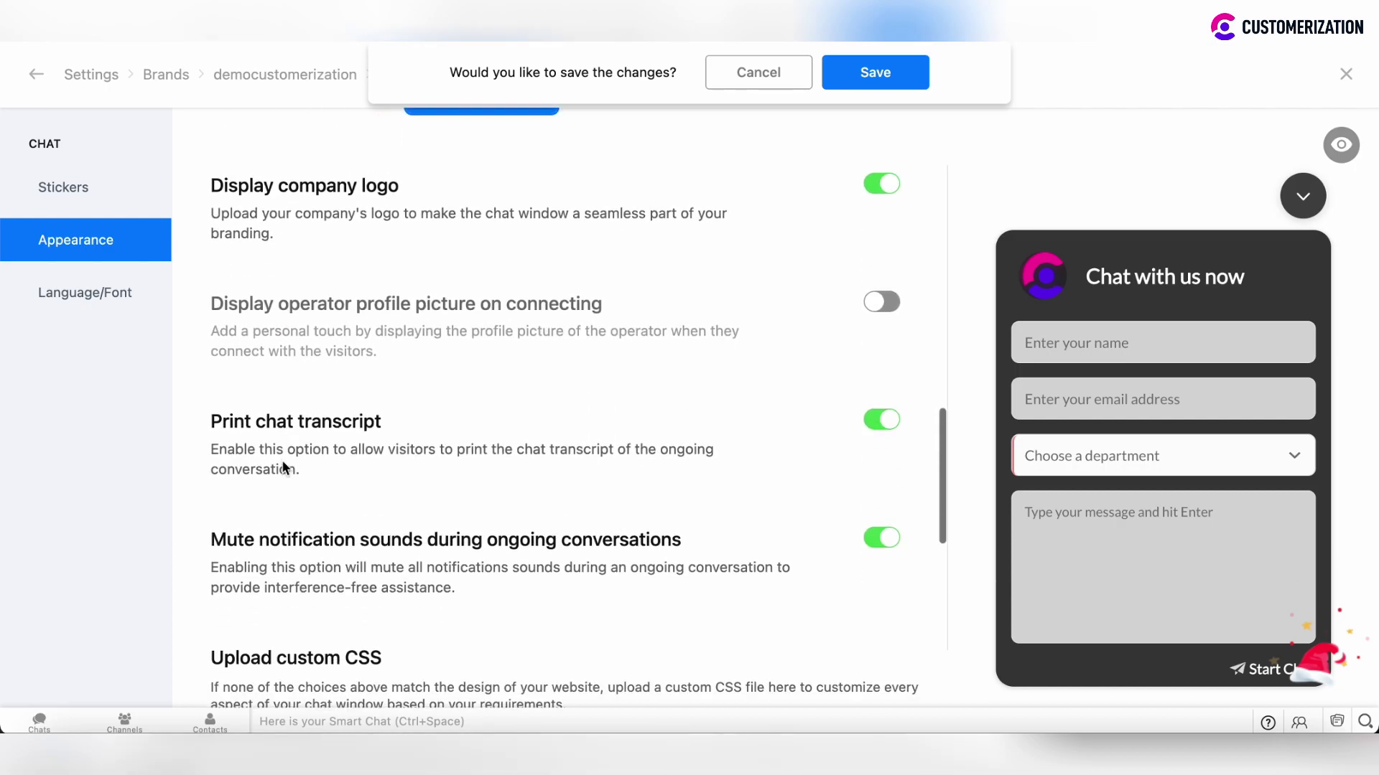
pyautogui.click(873, 188)
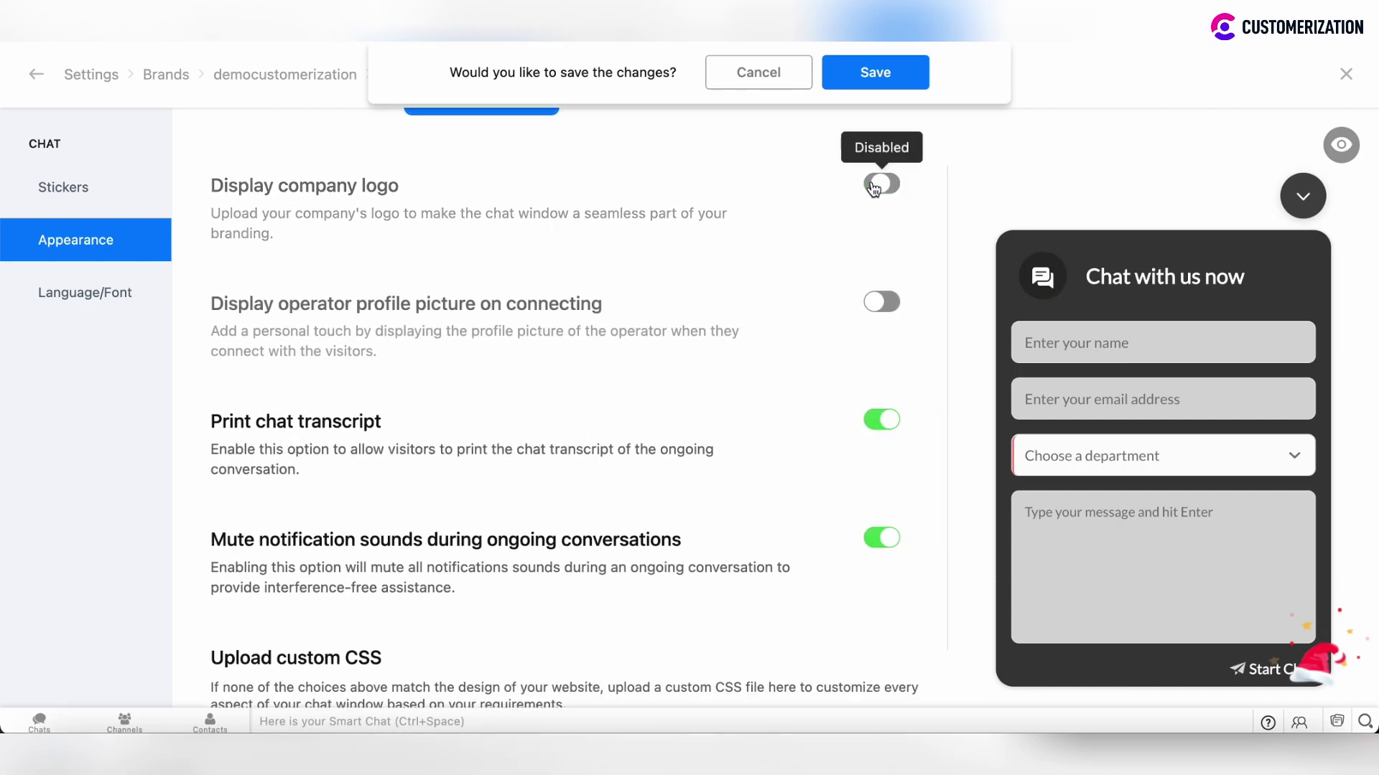
pyautogui.click(887, 185)
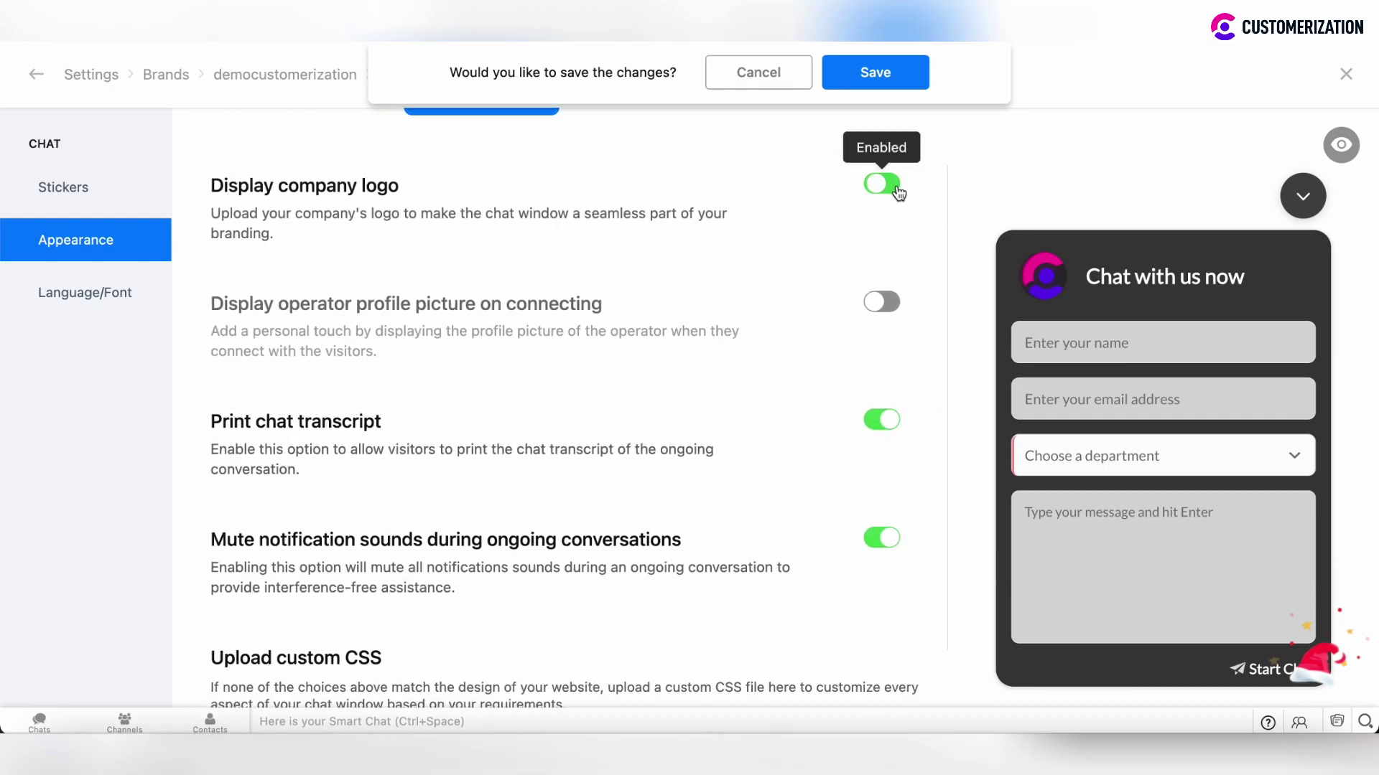
pyautogui.scroll(-2, 729, 373)
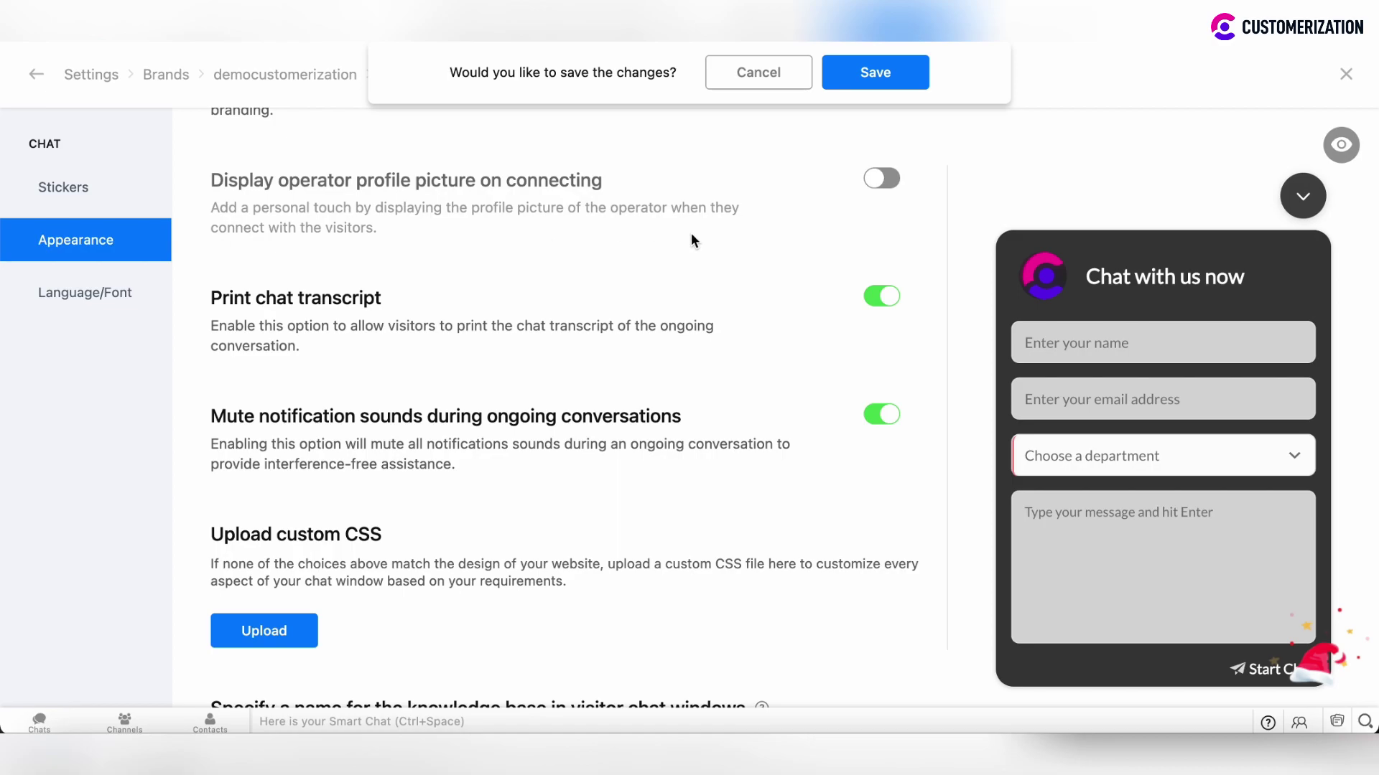
pyautogui.scroll(-2, 421, 317)
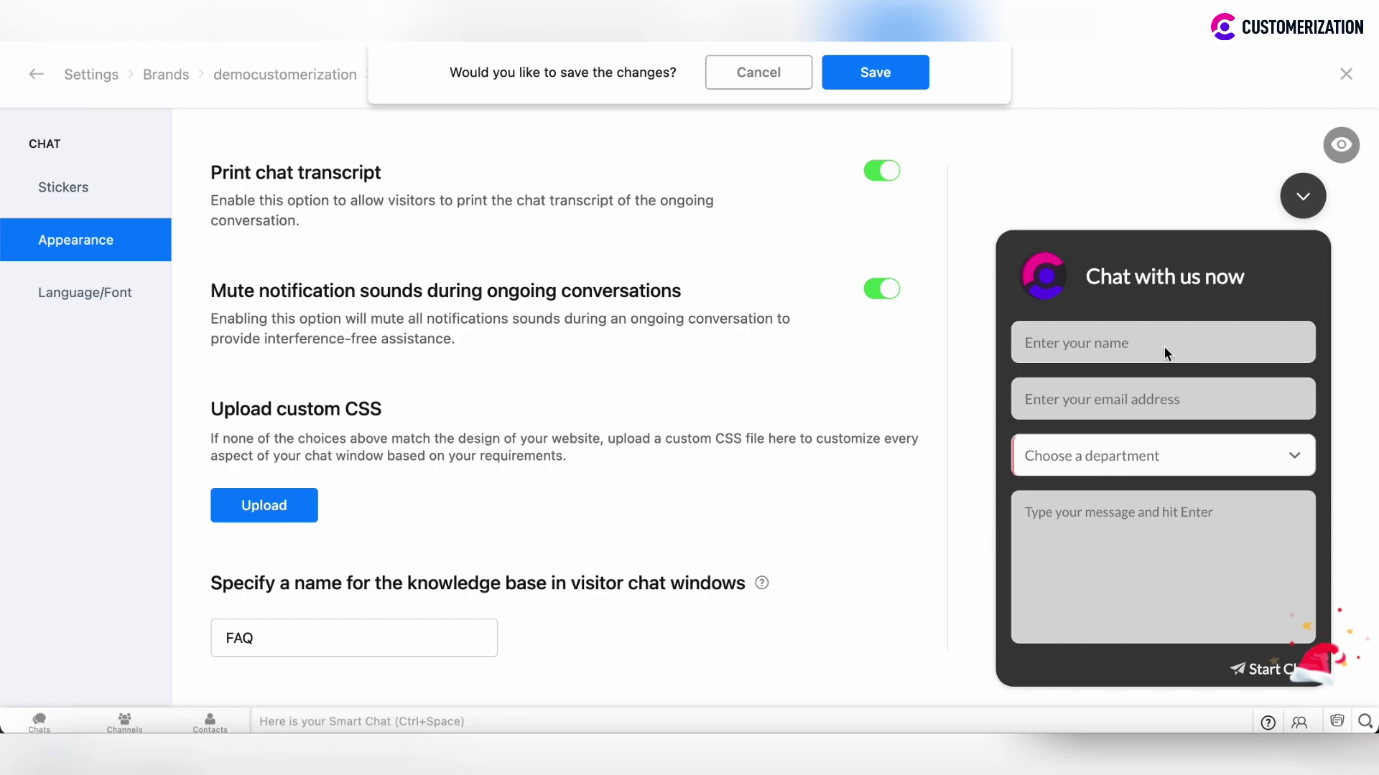
pyautogui.scroll(-3, 497, 372)
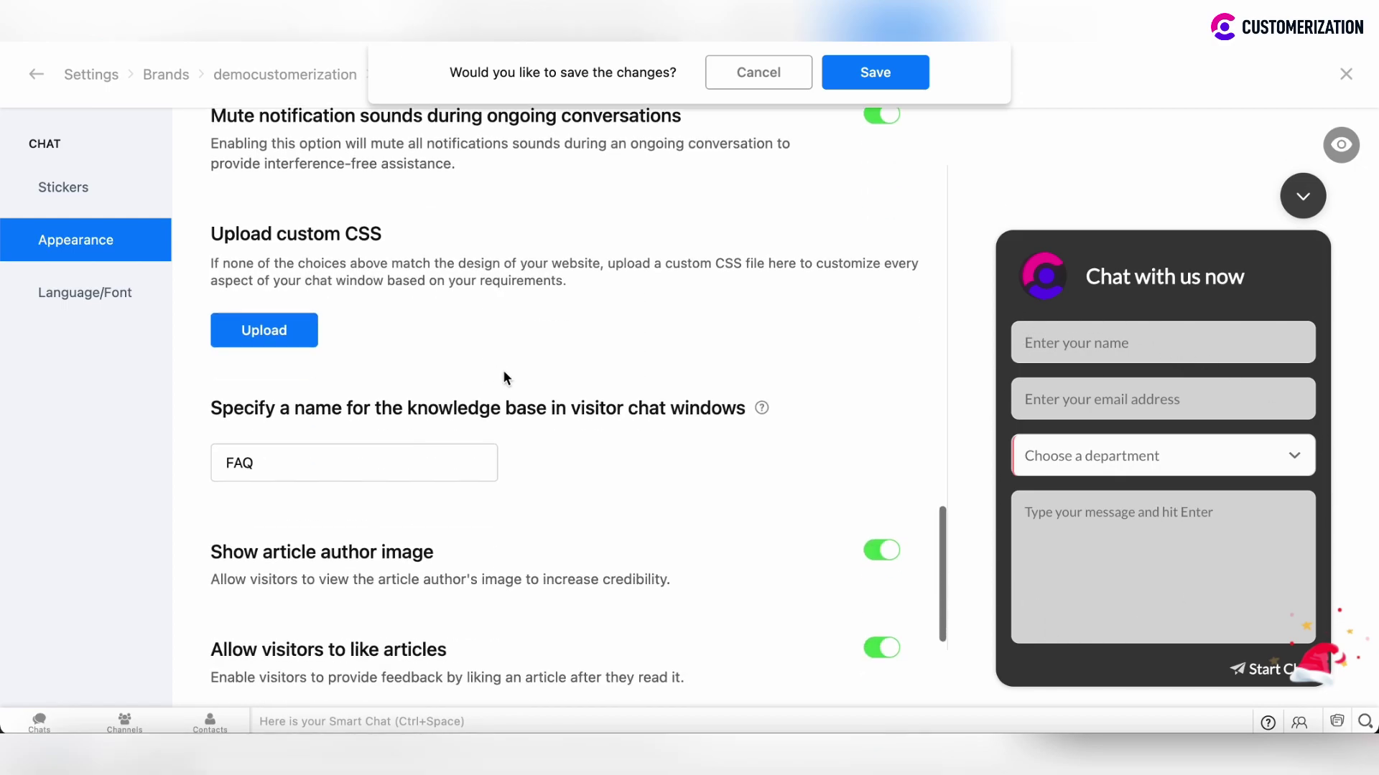
pyautogui.moveTo(1304, 619)
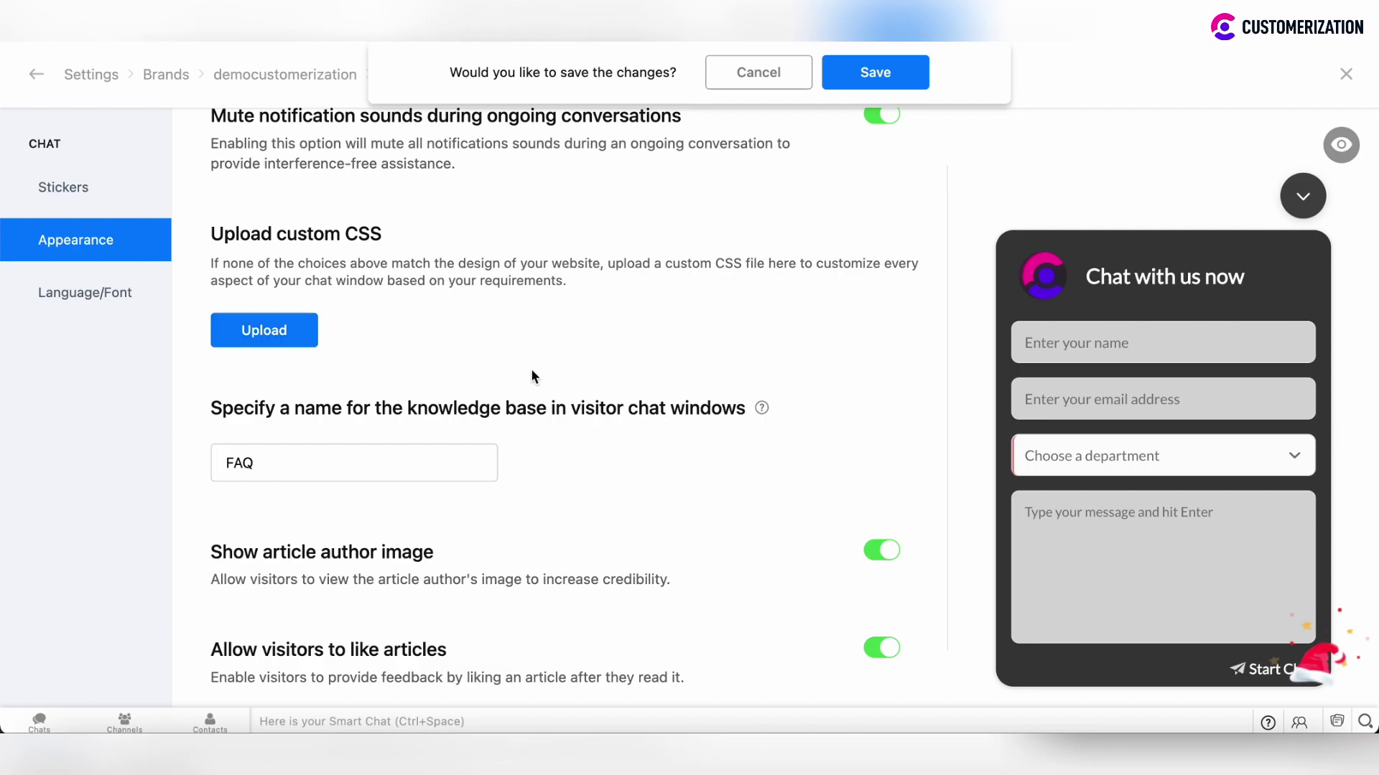
pyautogui.scroll(-4, 316, 203)
# - Rename the knowledge base from FAQ to 'Knowledge Base'
pyautogui.click(316, 188)
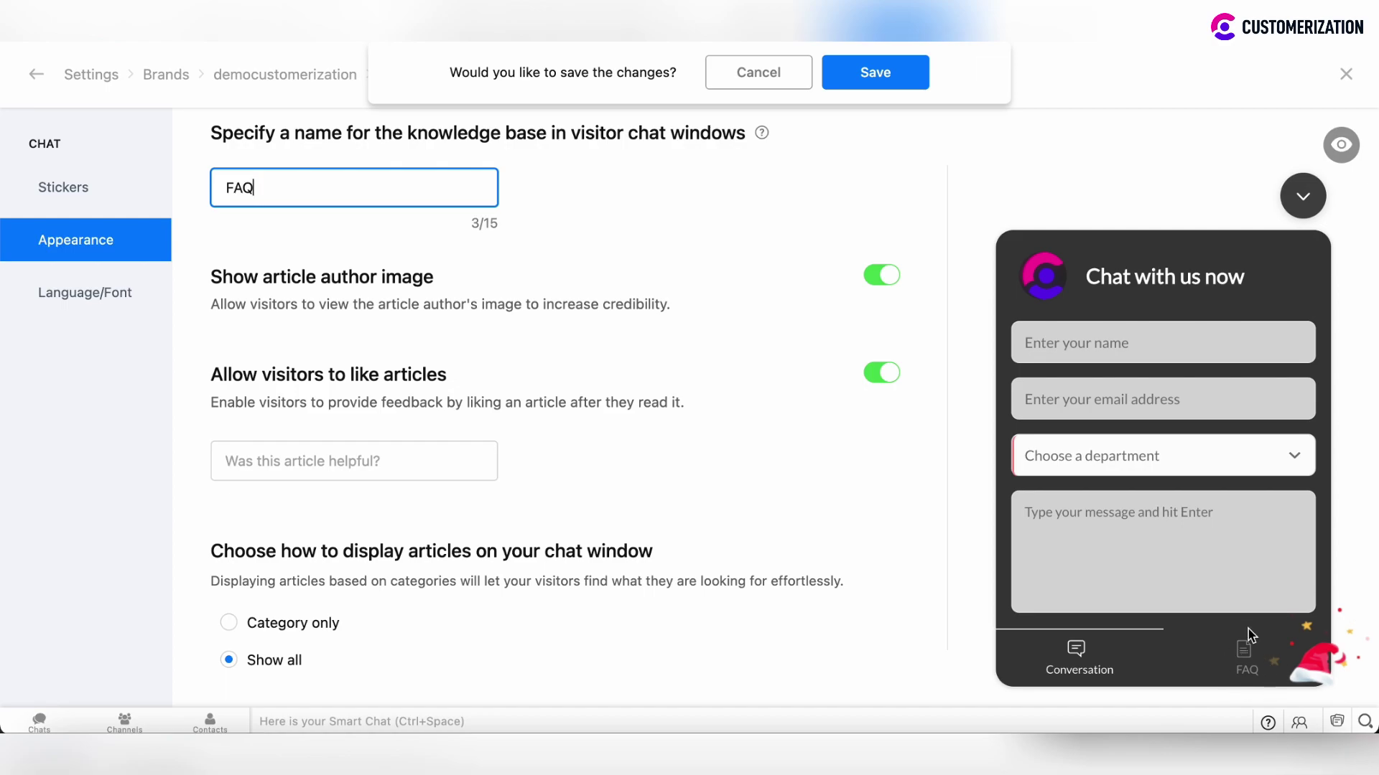
pyautogui.moveTo(268, 192); pyautogui.dragTo(192, 187)
pyautogui.write('Knowledge B')
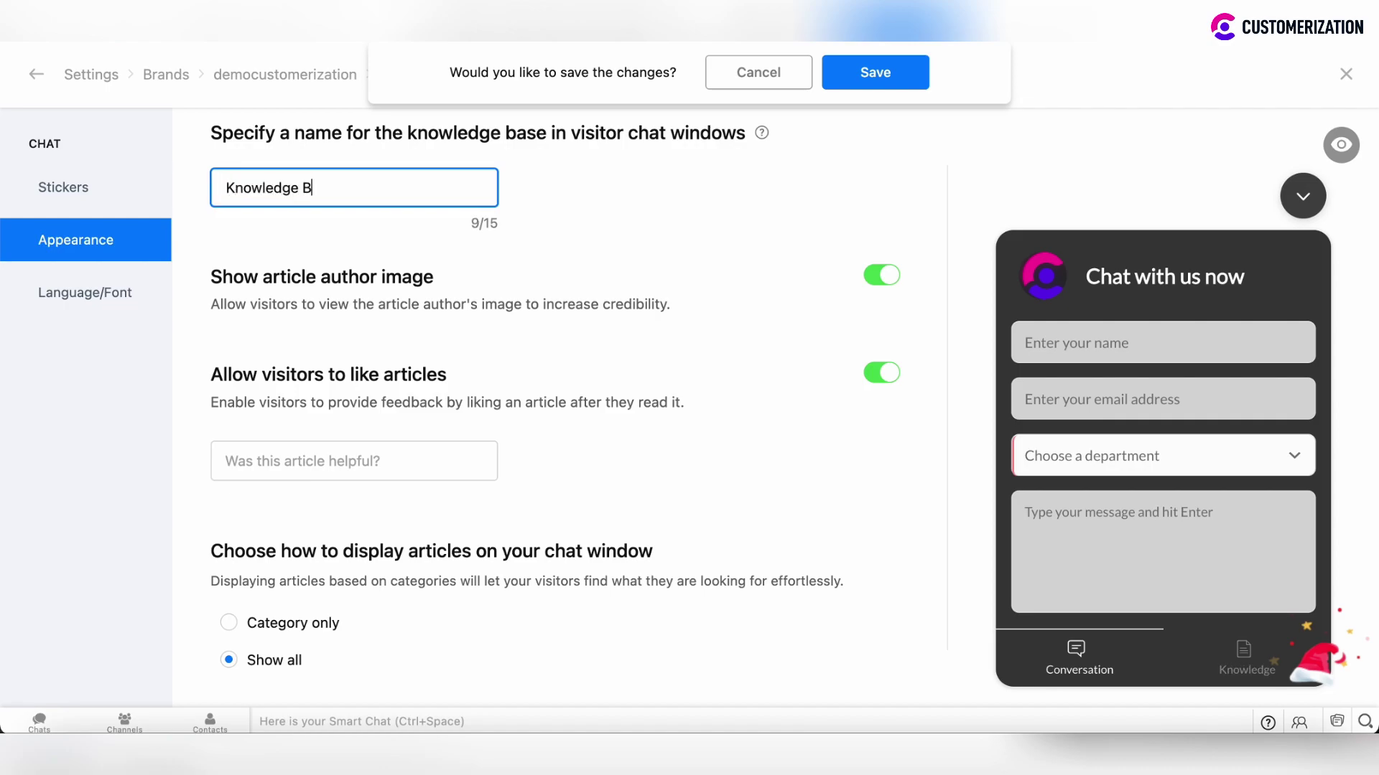
pyautogui.write('ase')
# - Set articles to display by Category only and save the Appearance changes
pyautogui.click(279, 631)
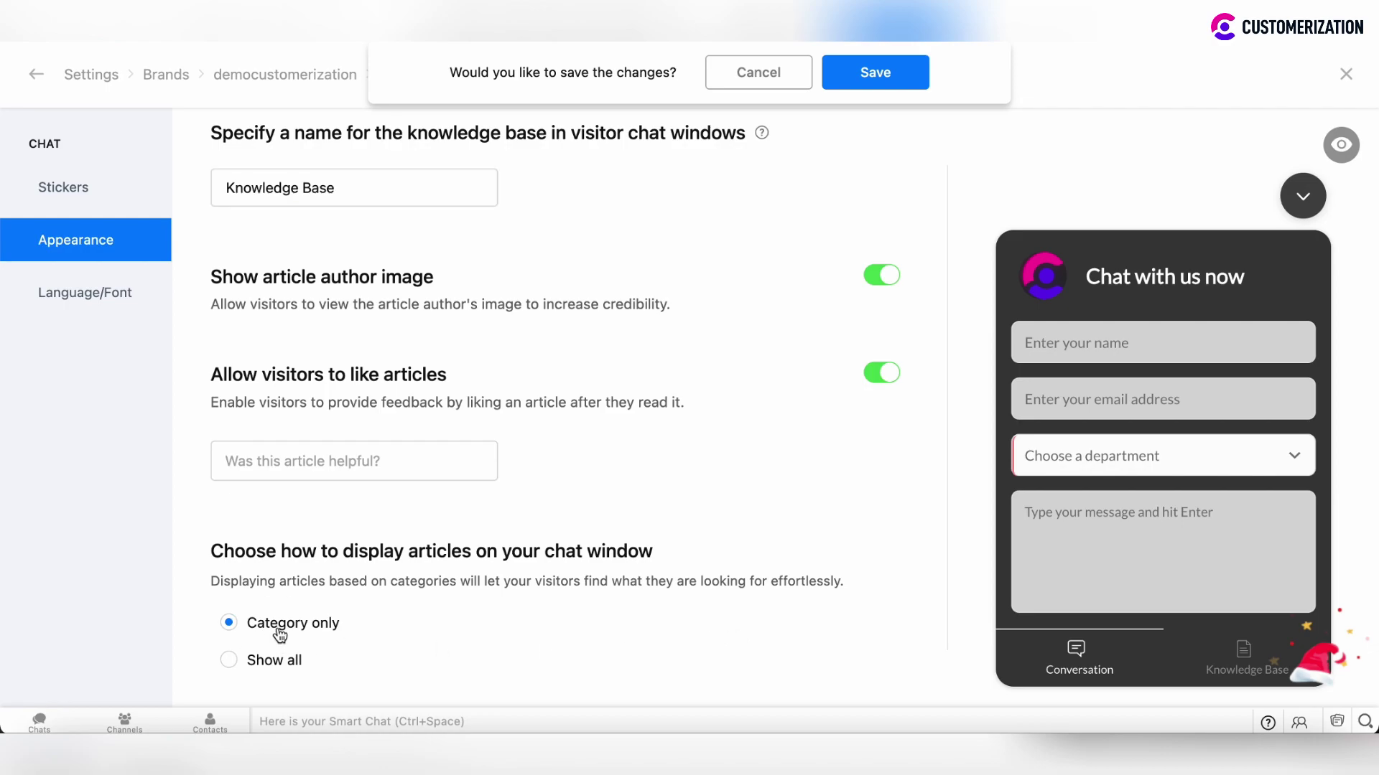
pyautogui.click(272, 662)
pyautogui.click(258, 624)
pyautogui.click(870, 74)
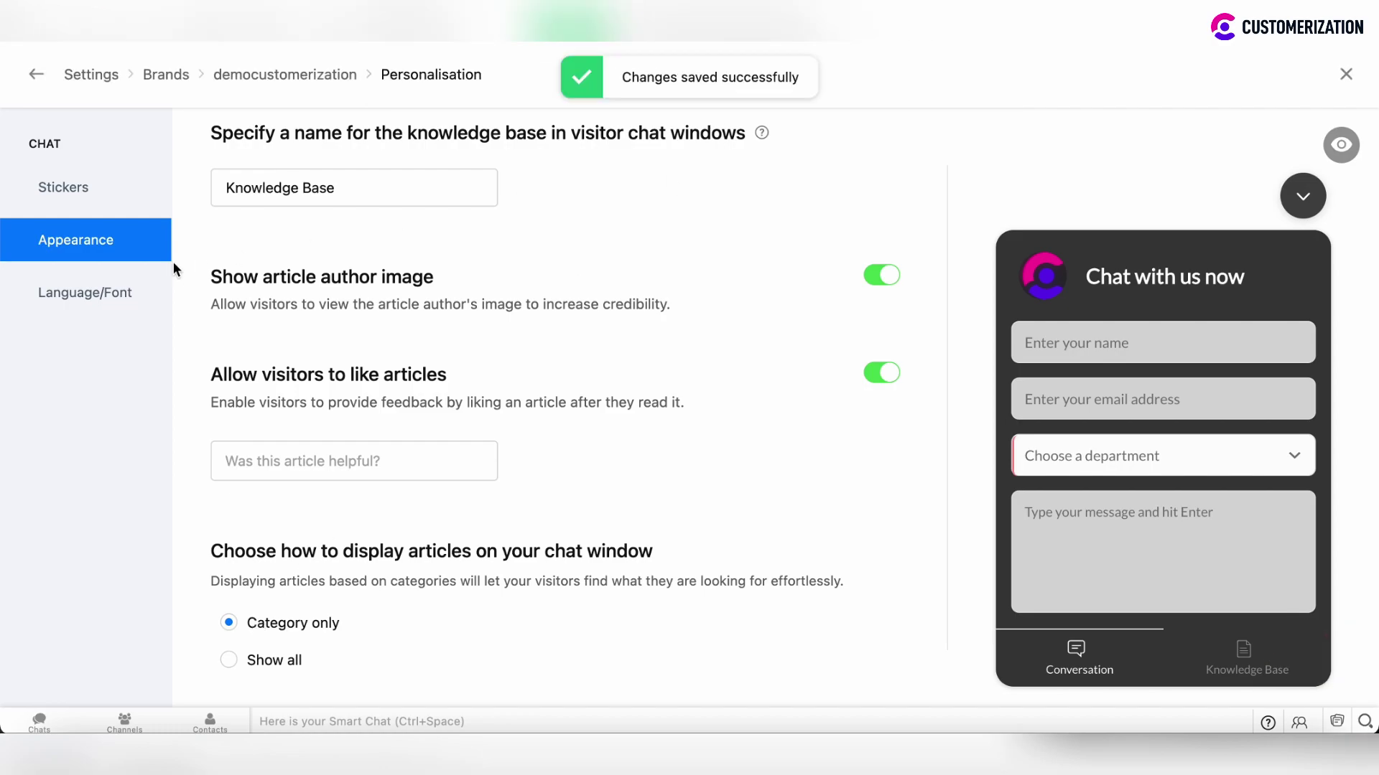
pyautogui.click(76, 300)
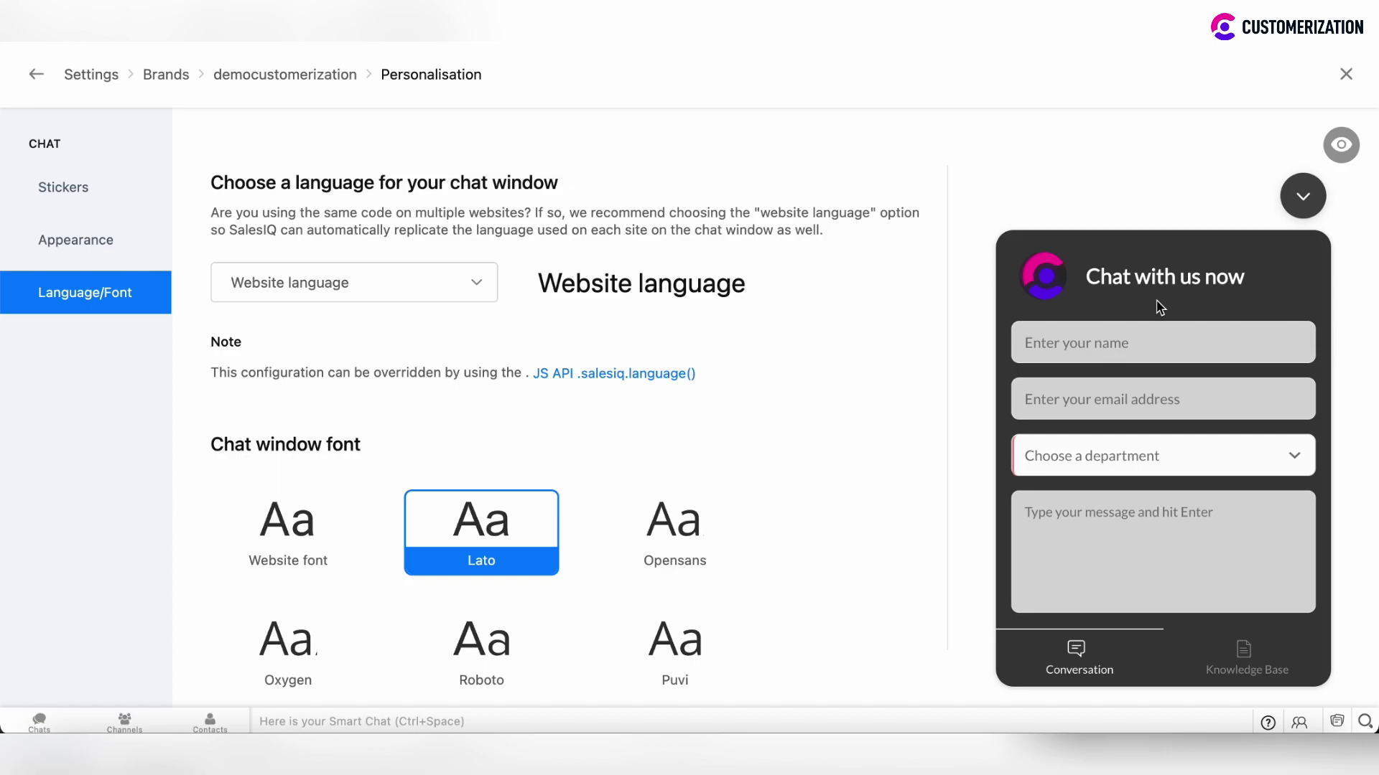
# - Scroll down to the chat window font options, showing Website language and Lato font
pyautogui.scroll(-2, 456, 429)
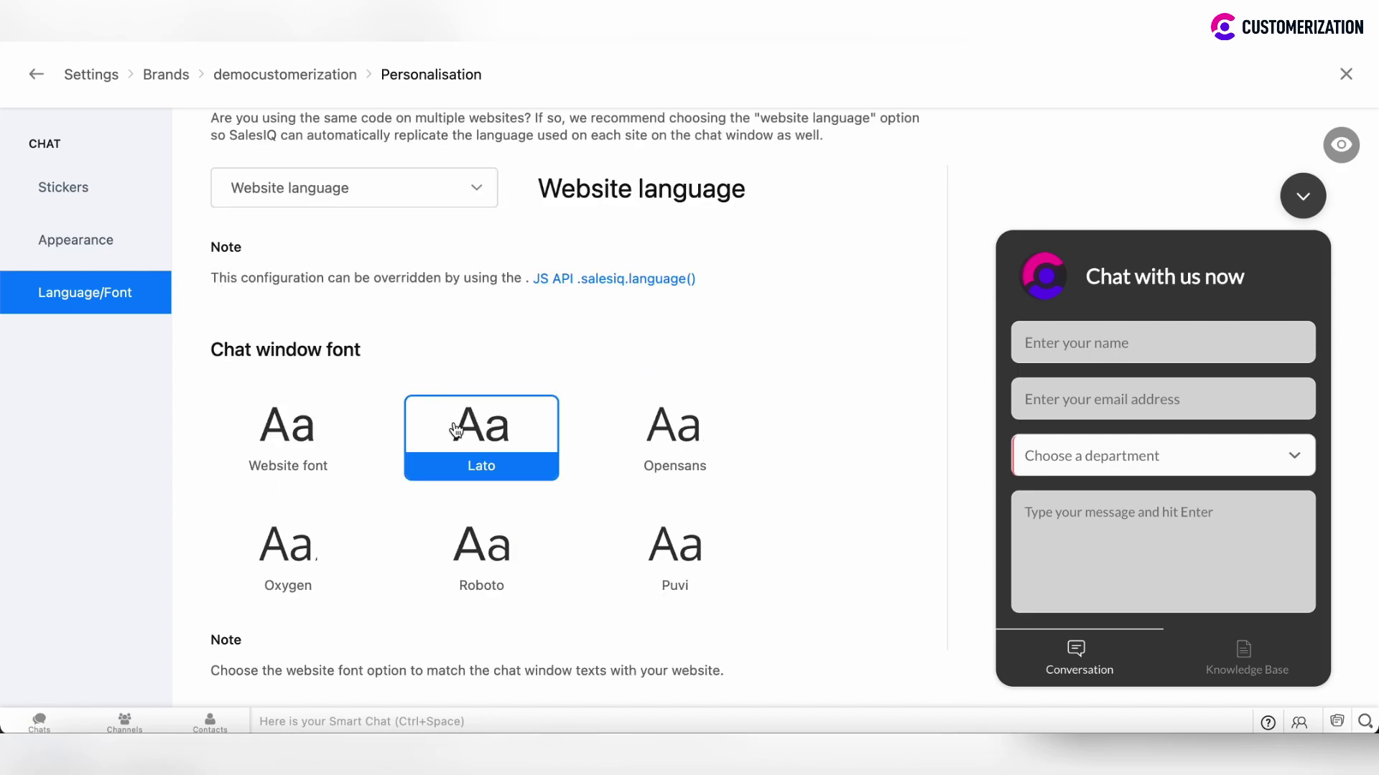